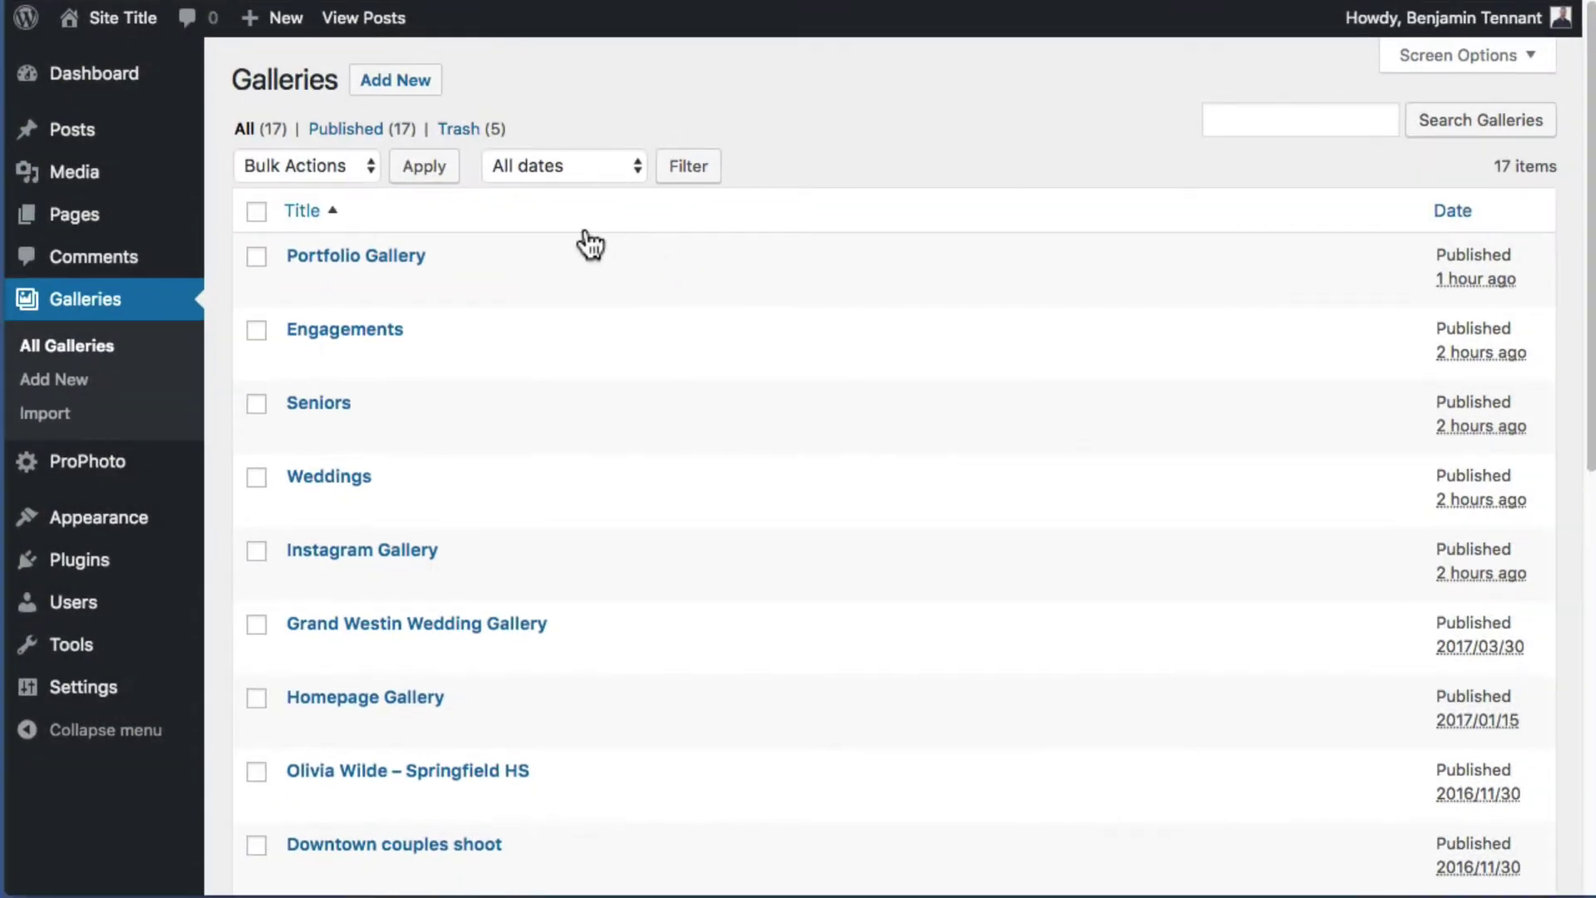
View the Portfolio Gallery's public page, then bring up the Left Menu in the Customizer's Design > Menus editor
left_click(383, 265)
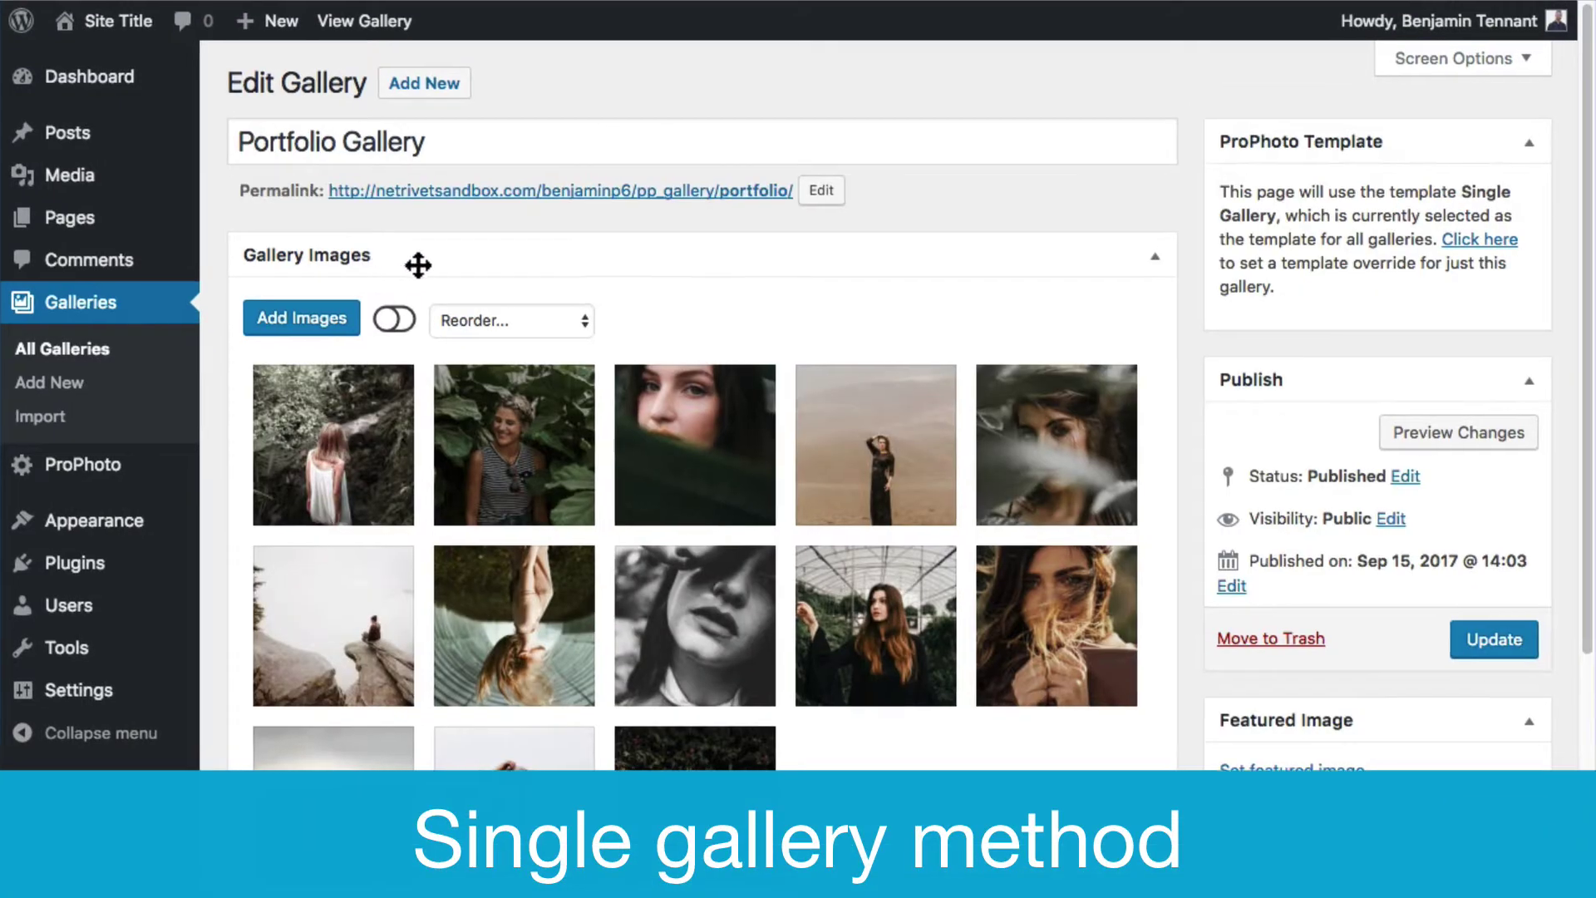
left_click(702, 203)
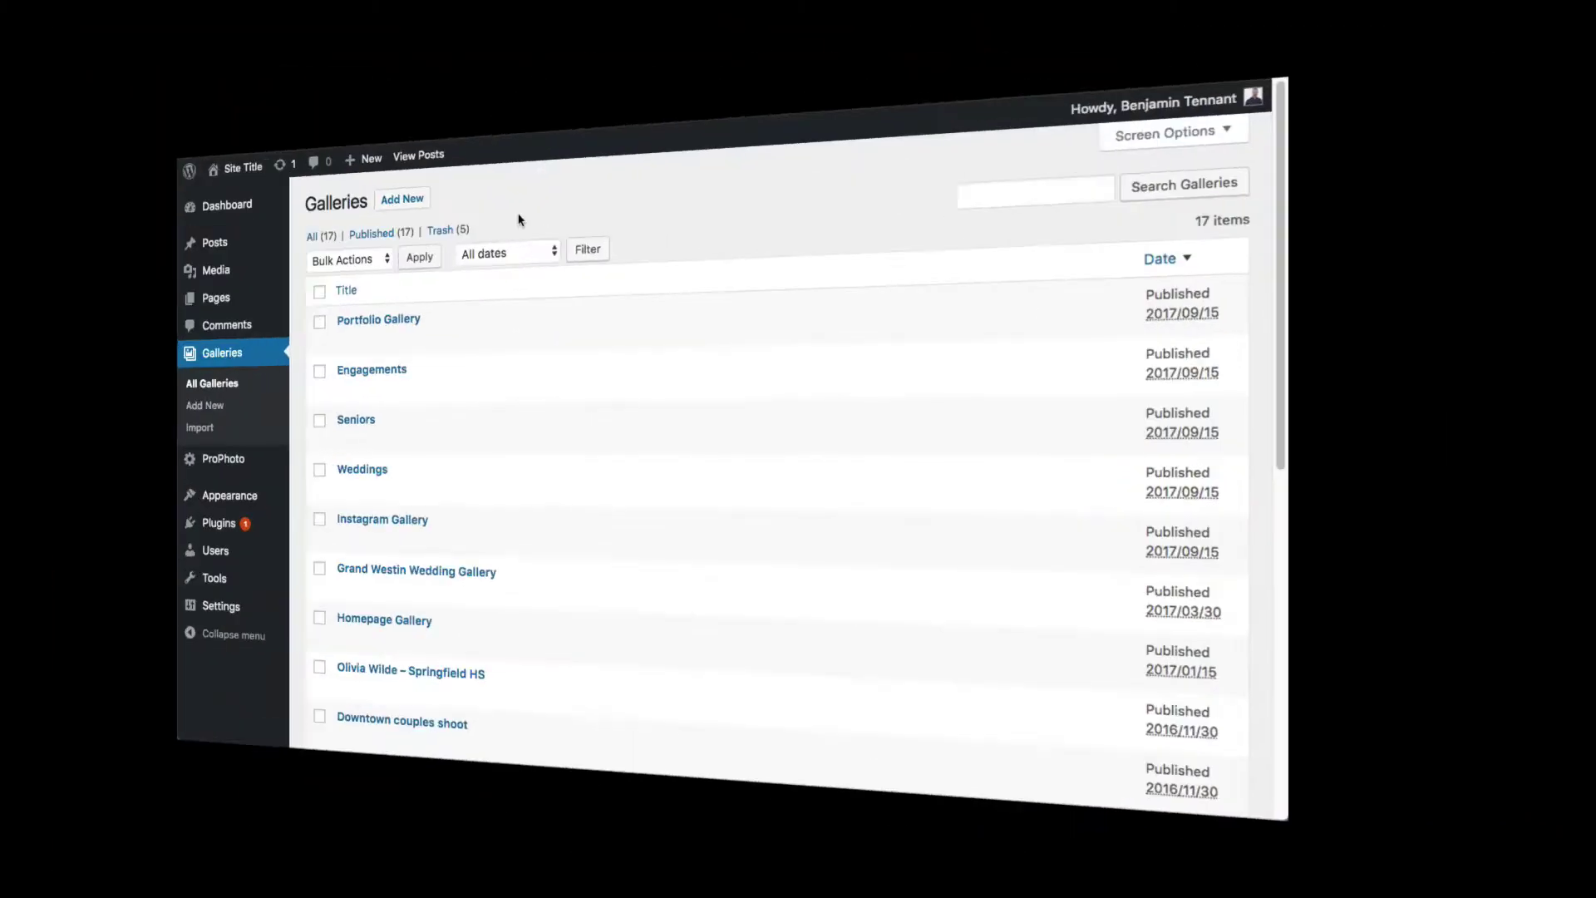
mouse_move(83, 464)
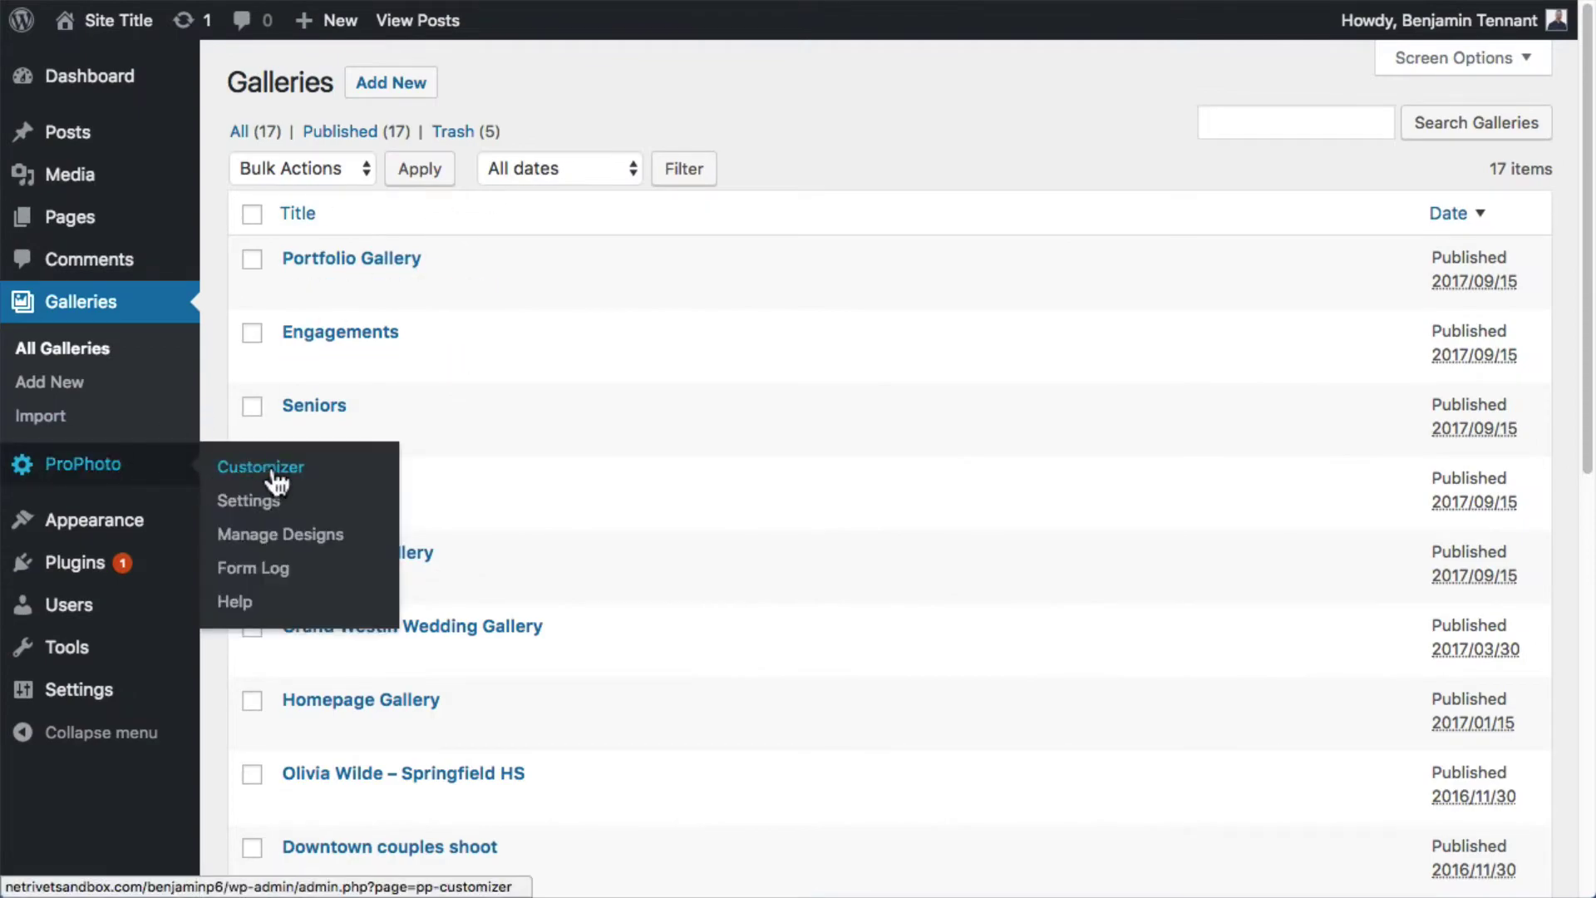
left_click(229, 479)
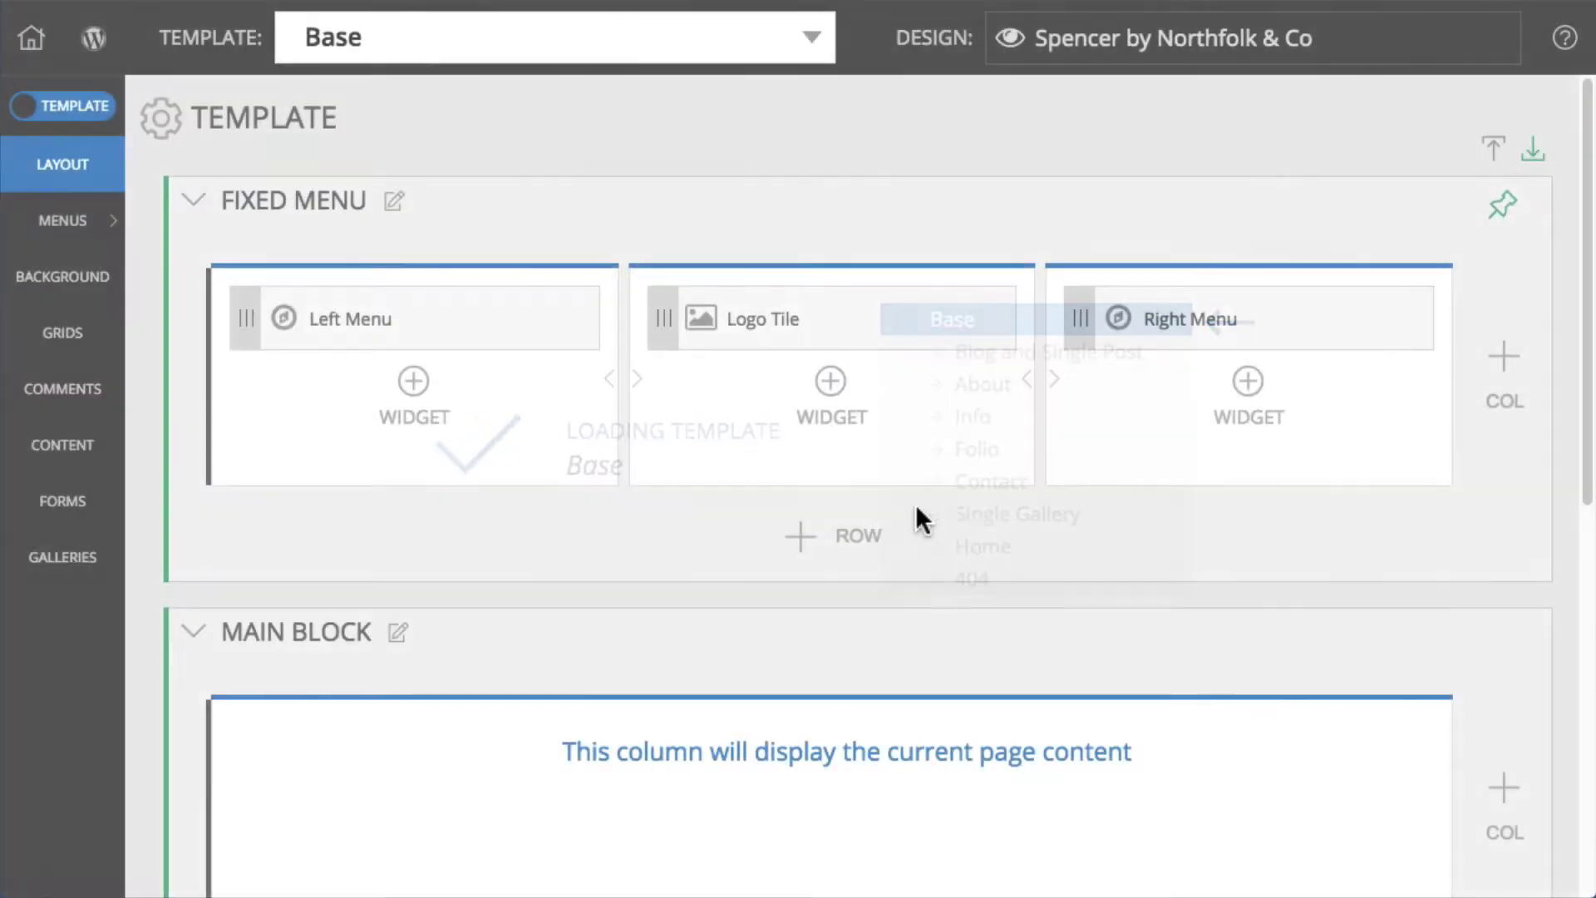
left_click(82, 120)
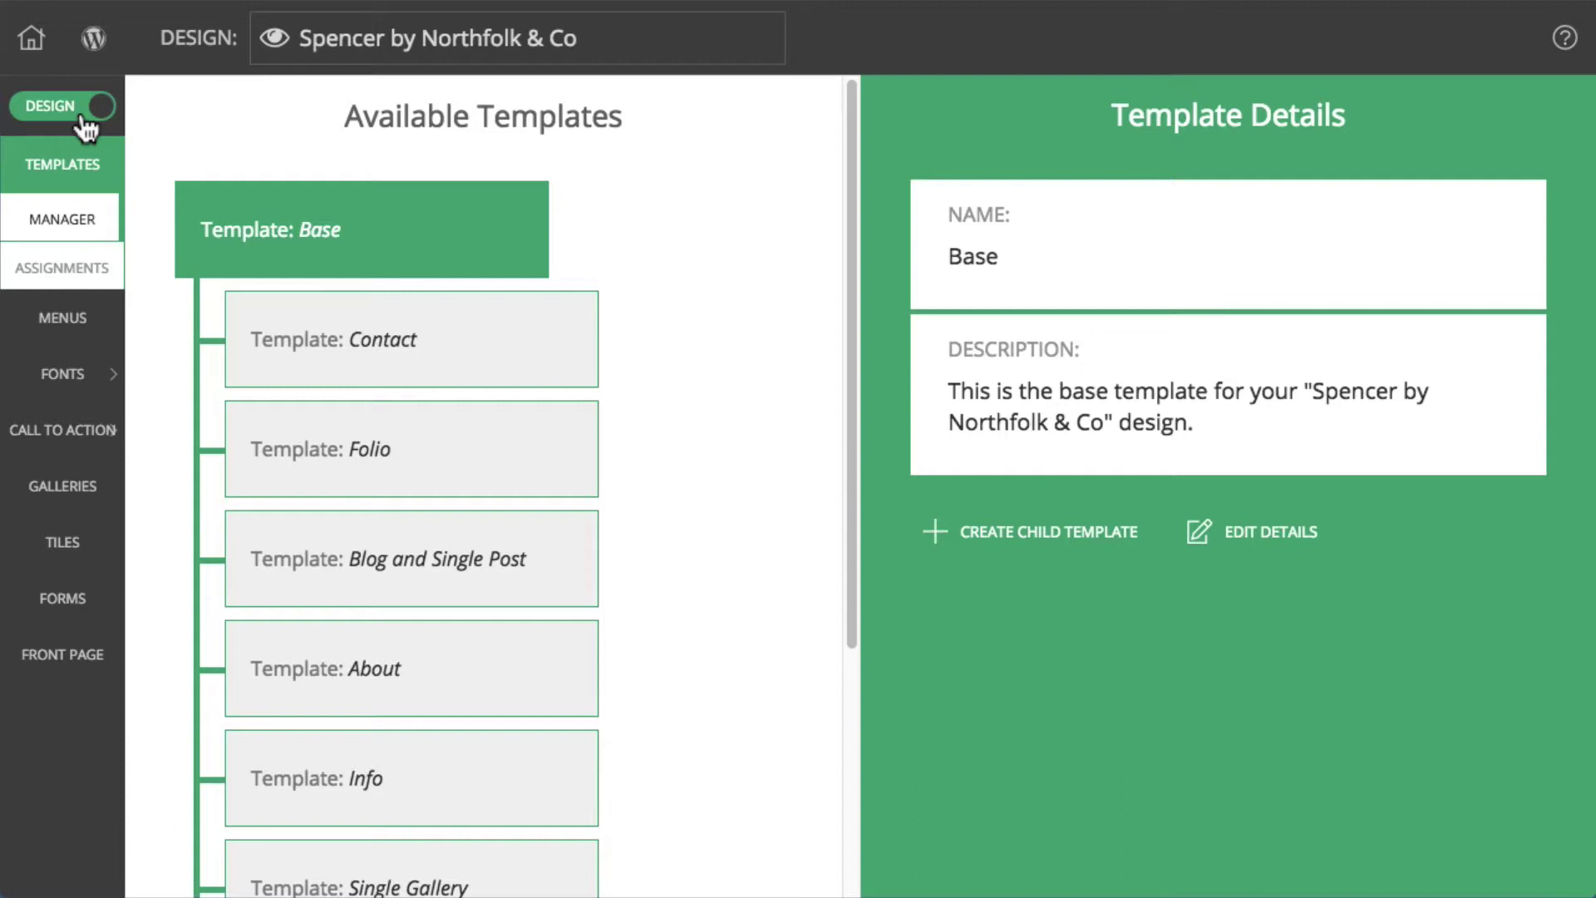
left_click(86, 321)
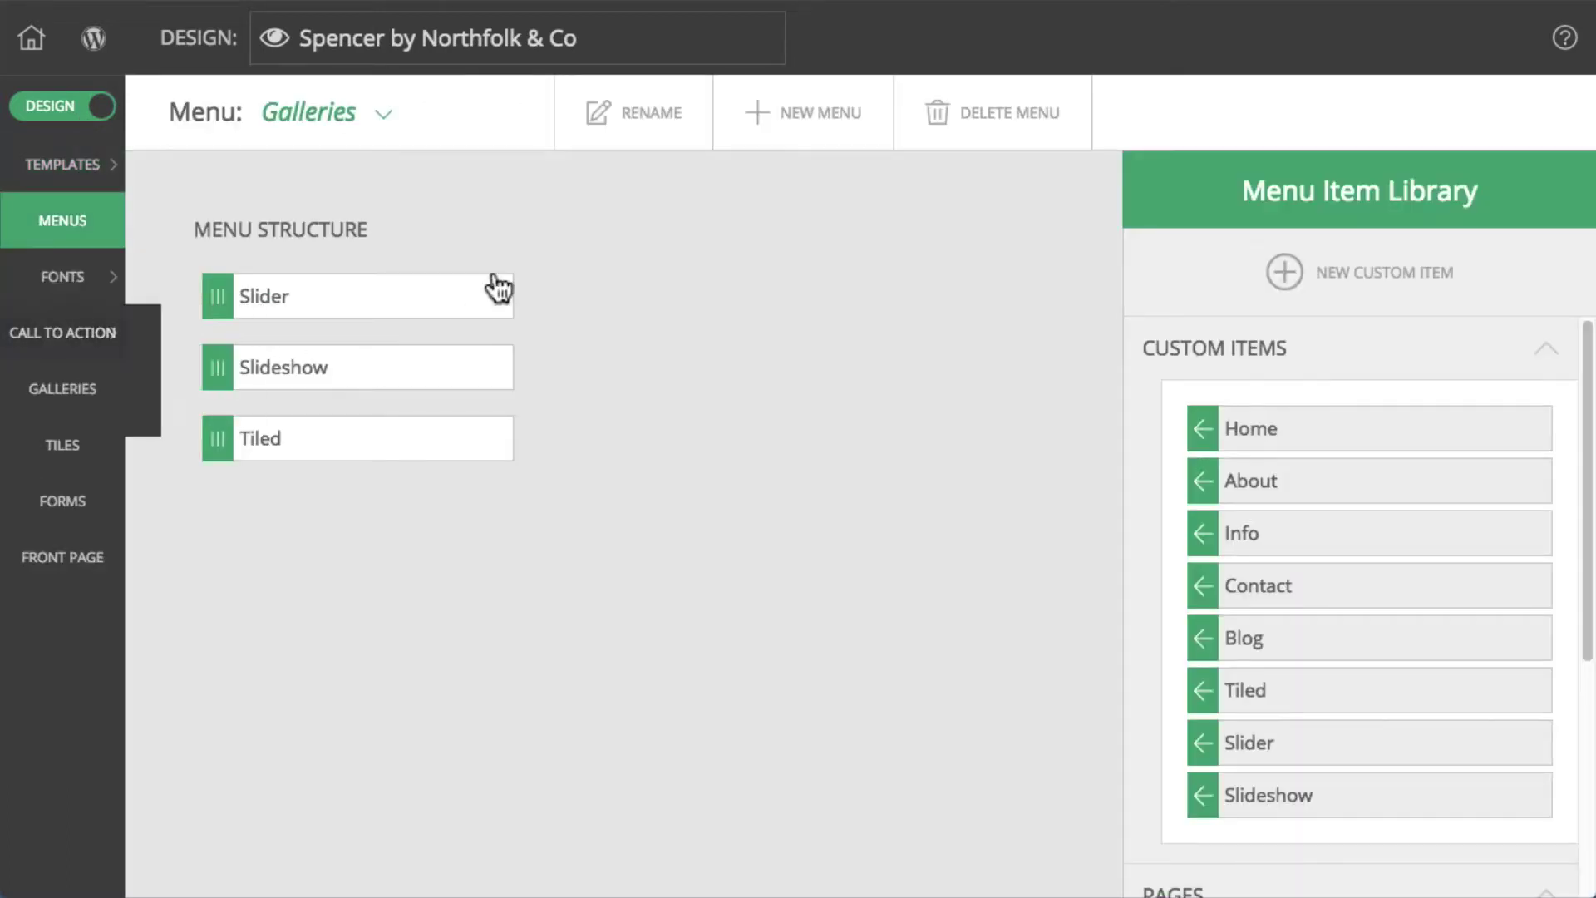
left_click(379, 115)
left_click(376, 183)
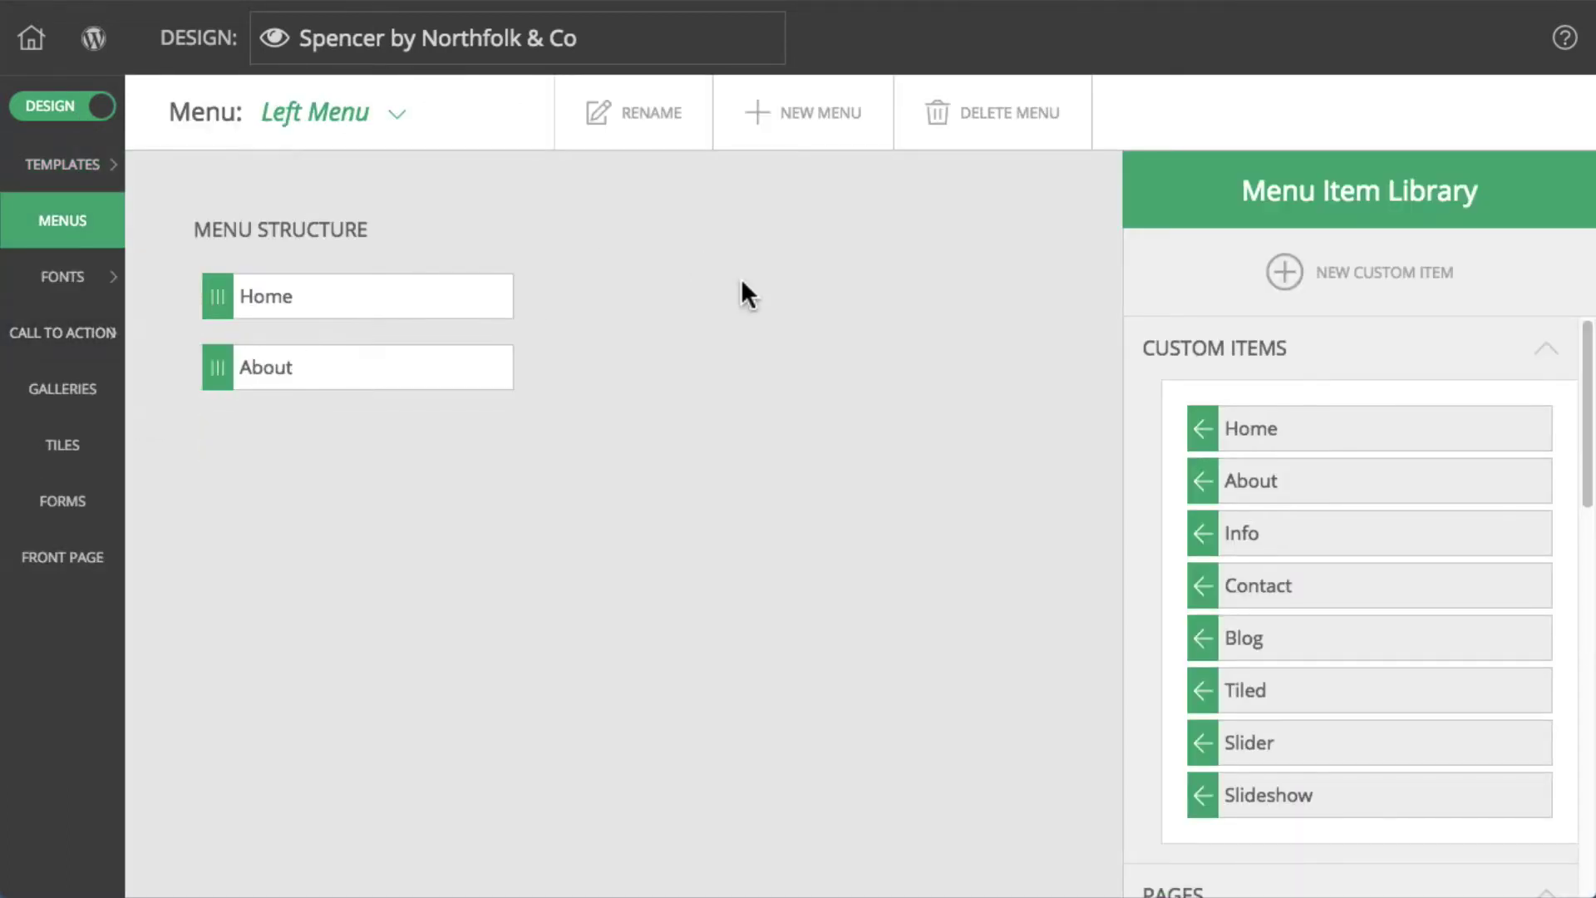
Create a Gallery Link item 'Folio' targeting Portfolio Gallery and move it between Home and About
left_click(1297, 285)
left_click(811, 314)
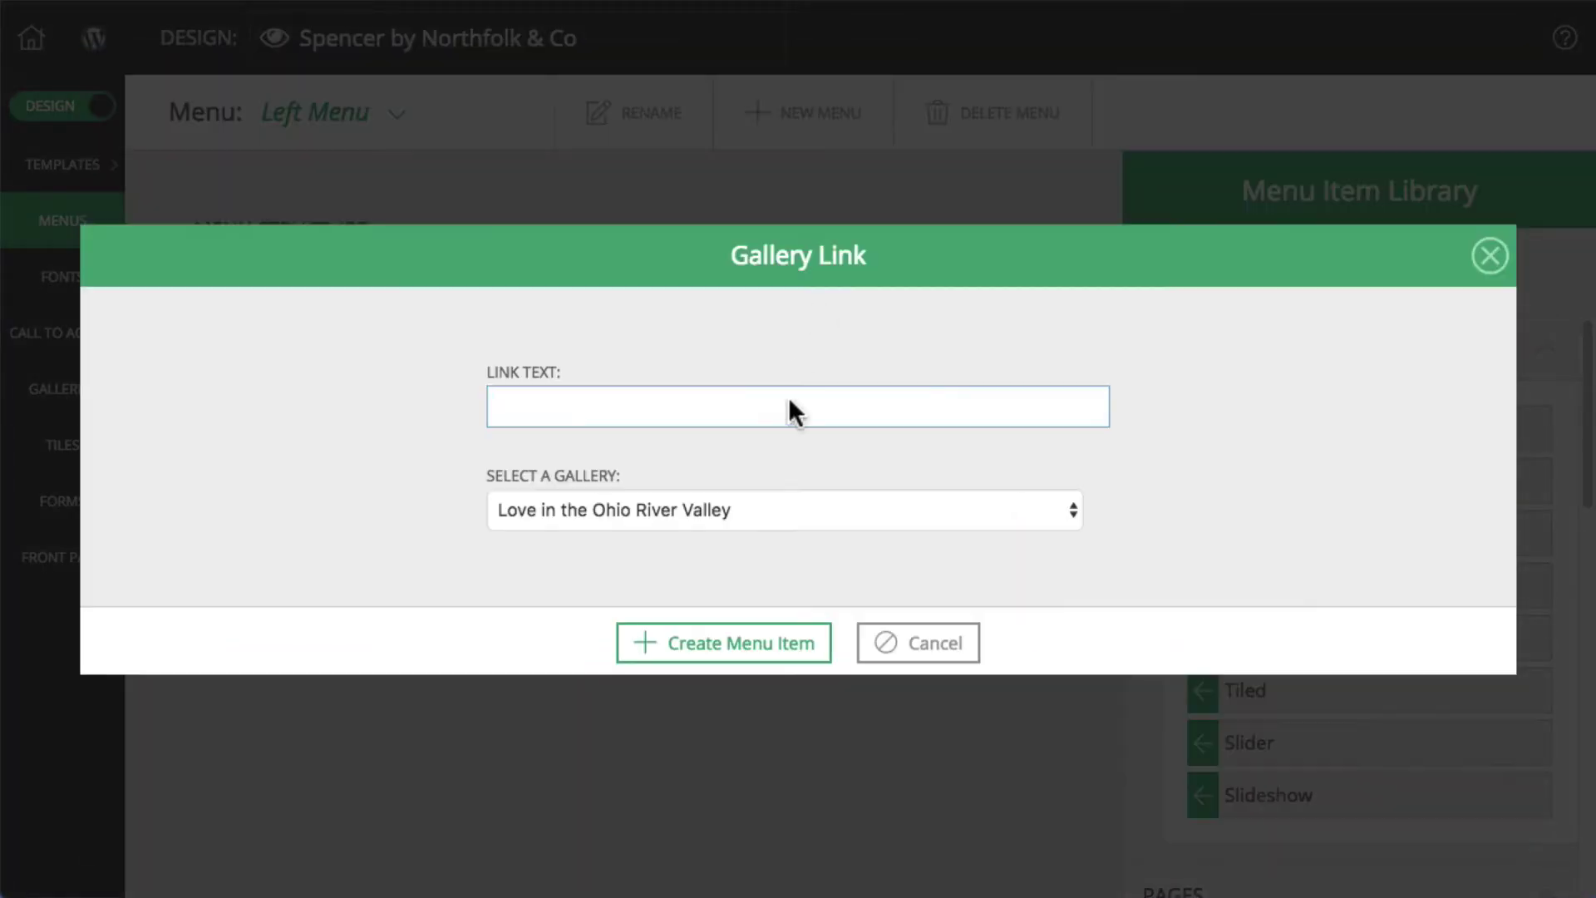
left_click(805, 510)
key("Escape")
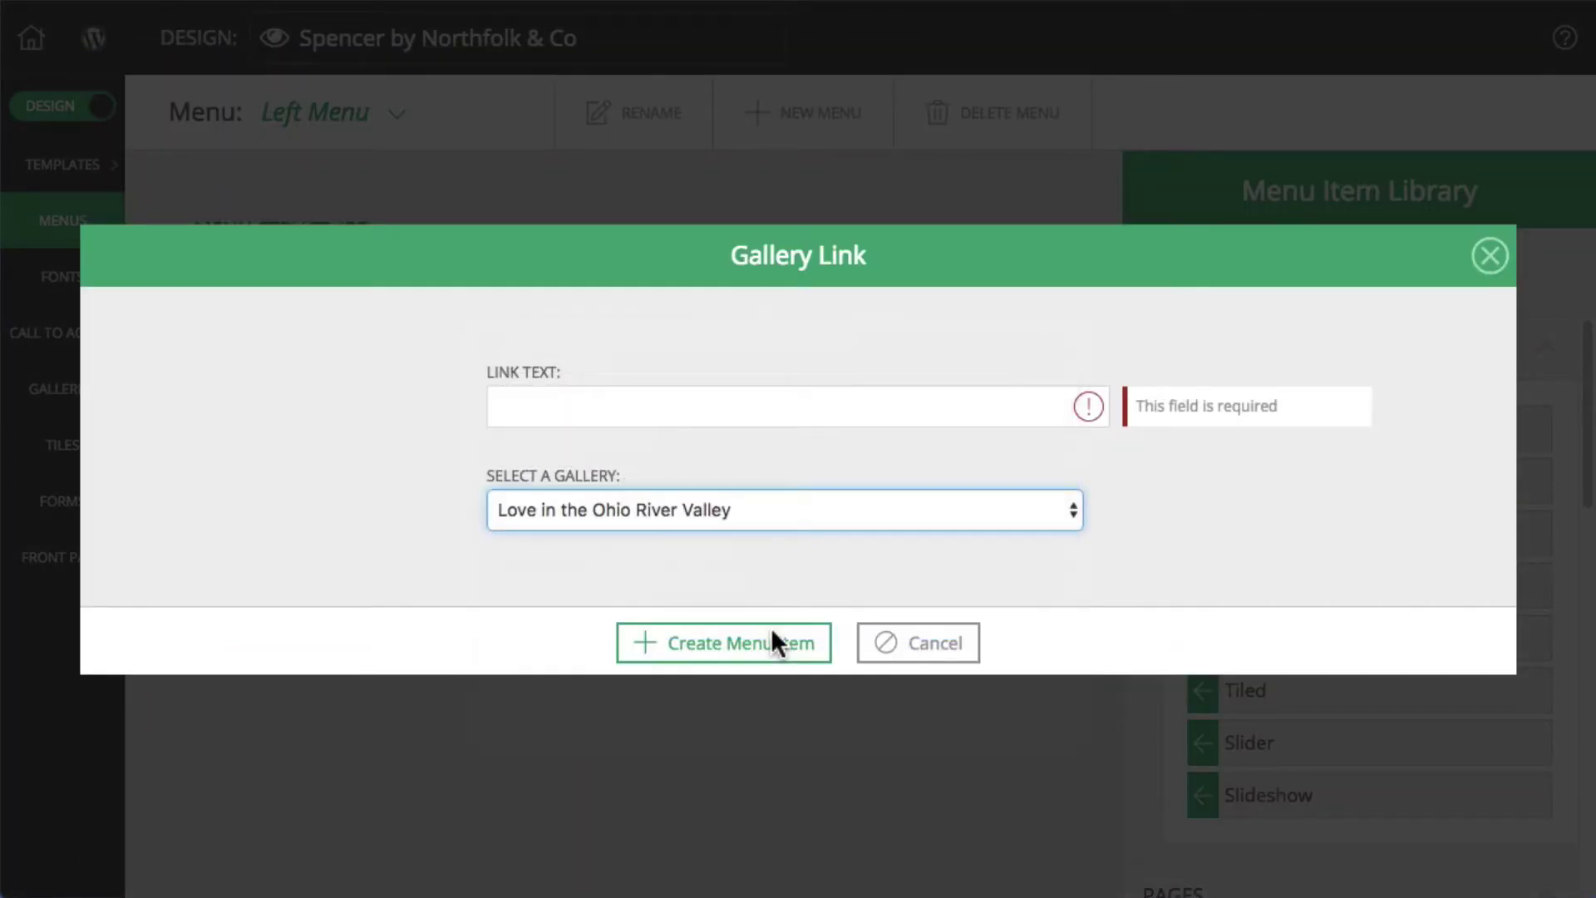
key("Down")
left_click(673, 411)
type("Folio")
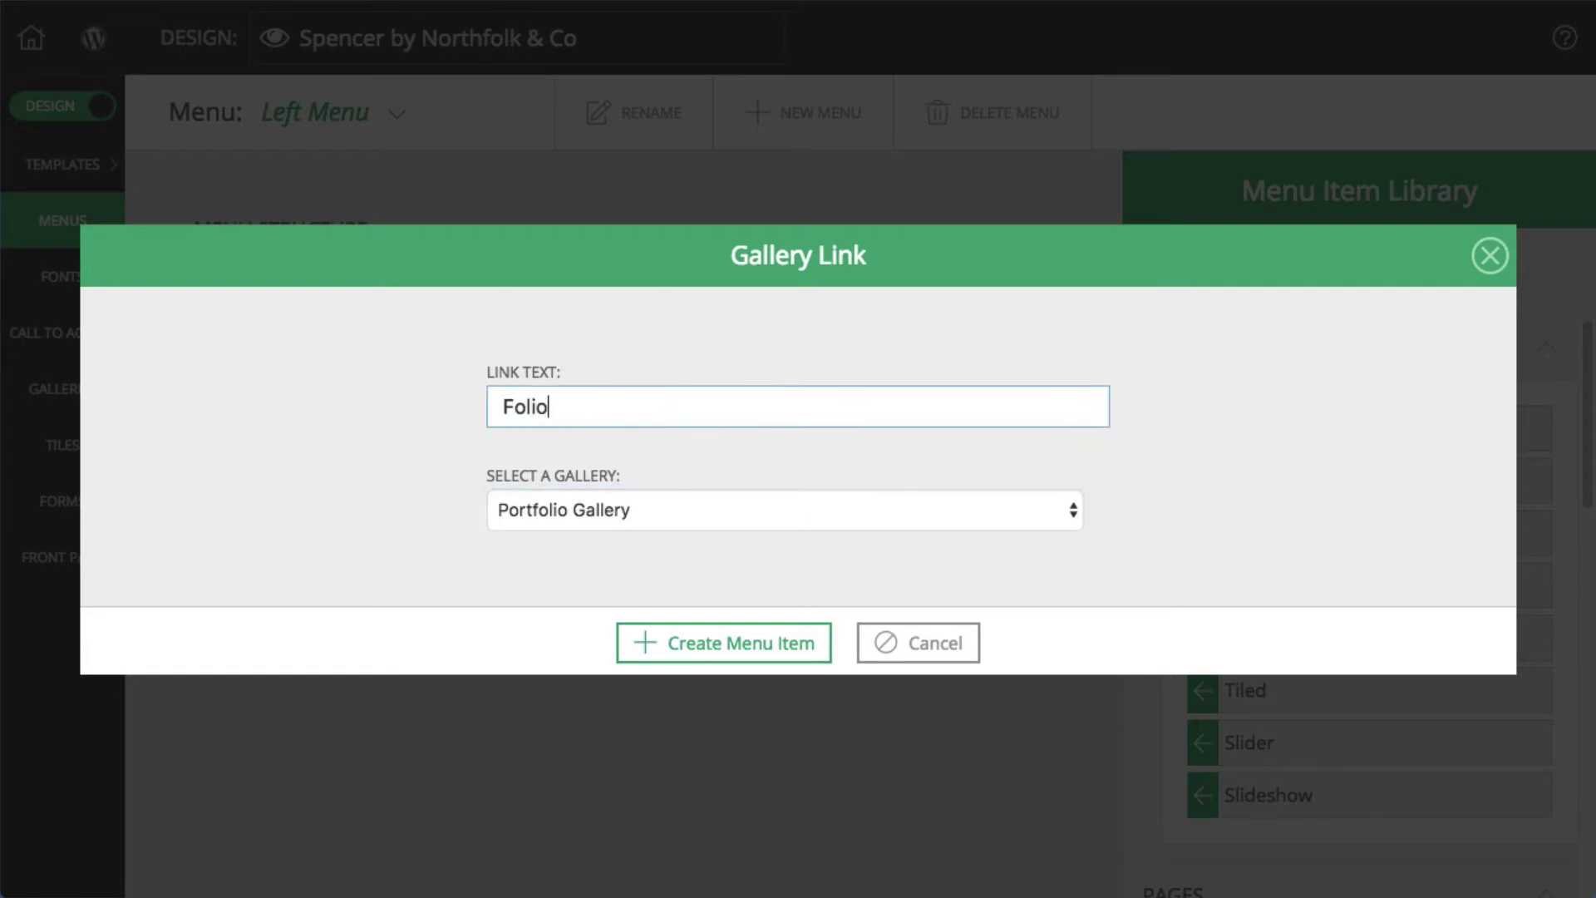
left_click(764, 645)
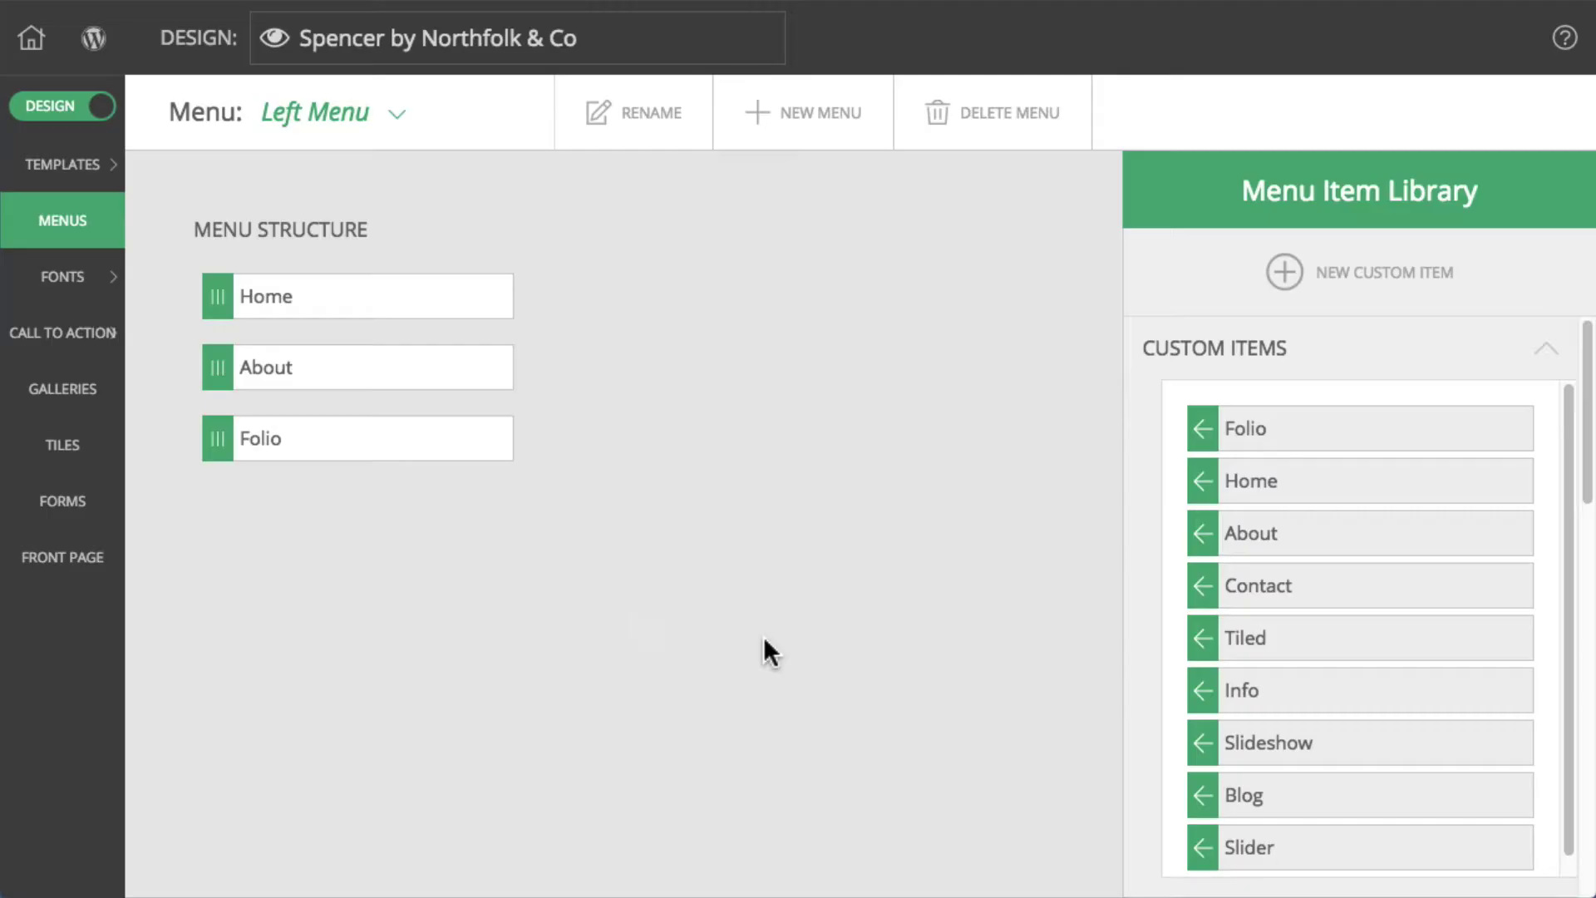
left_click_drag(215, 440, 207, 366)
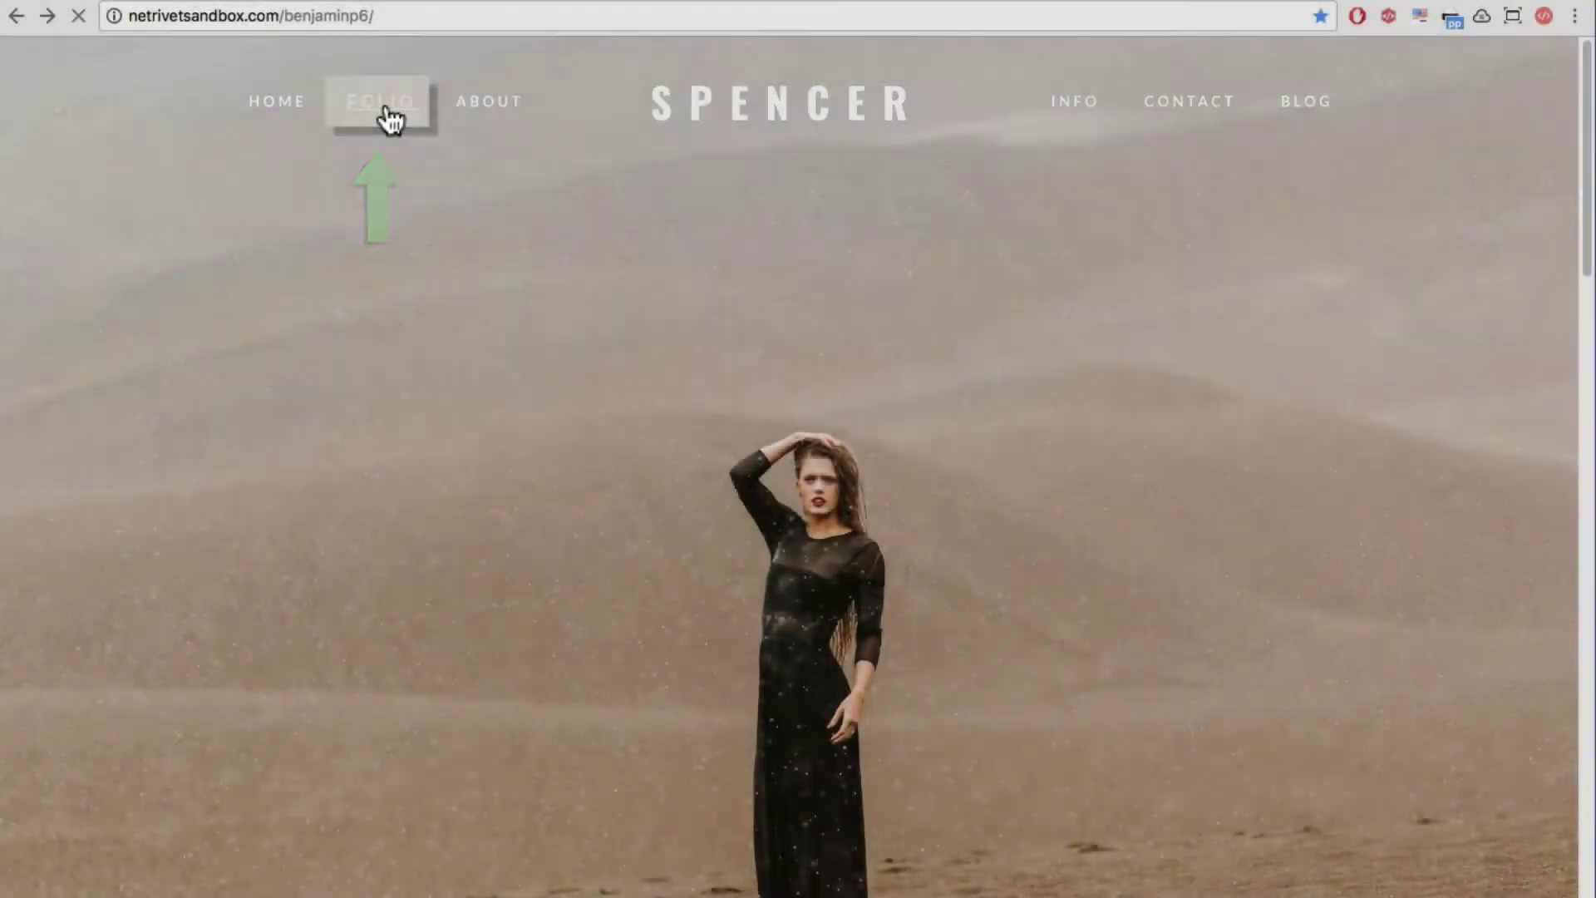
Follow the FOLIO link in the live site's top navigation to the Portfolio Gallery page
left_click(384, 115)
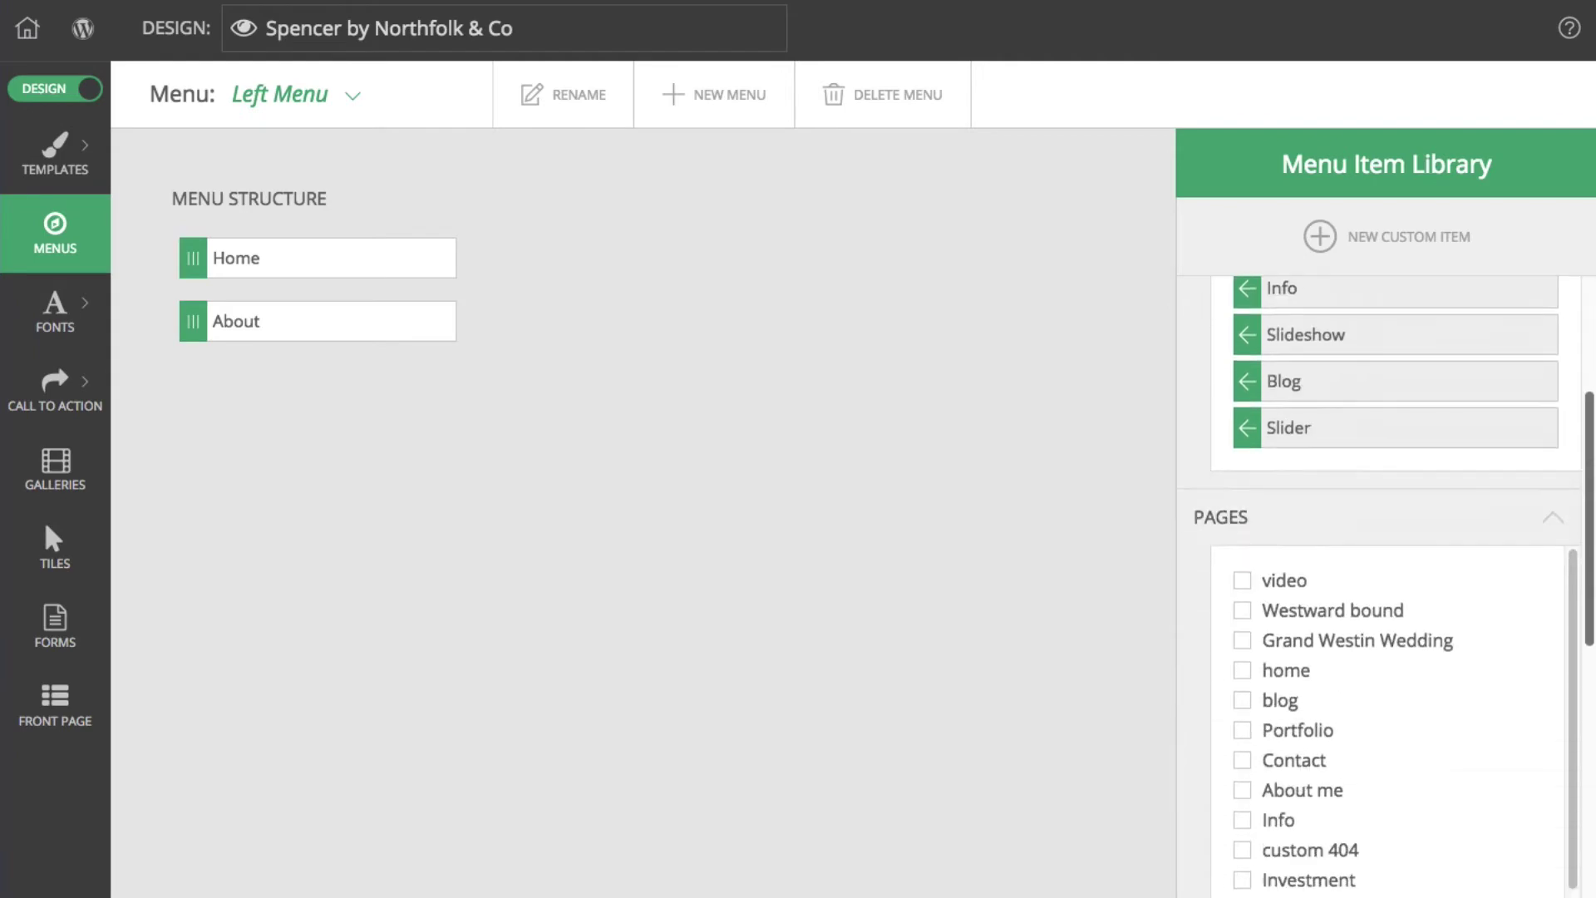
left_click_drag(1591, 455, 1591, 830)
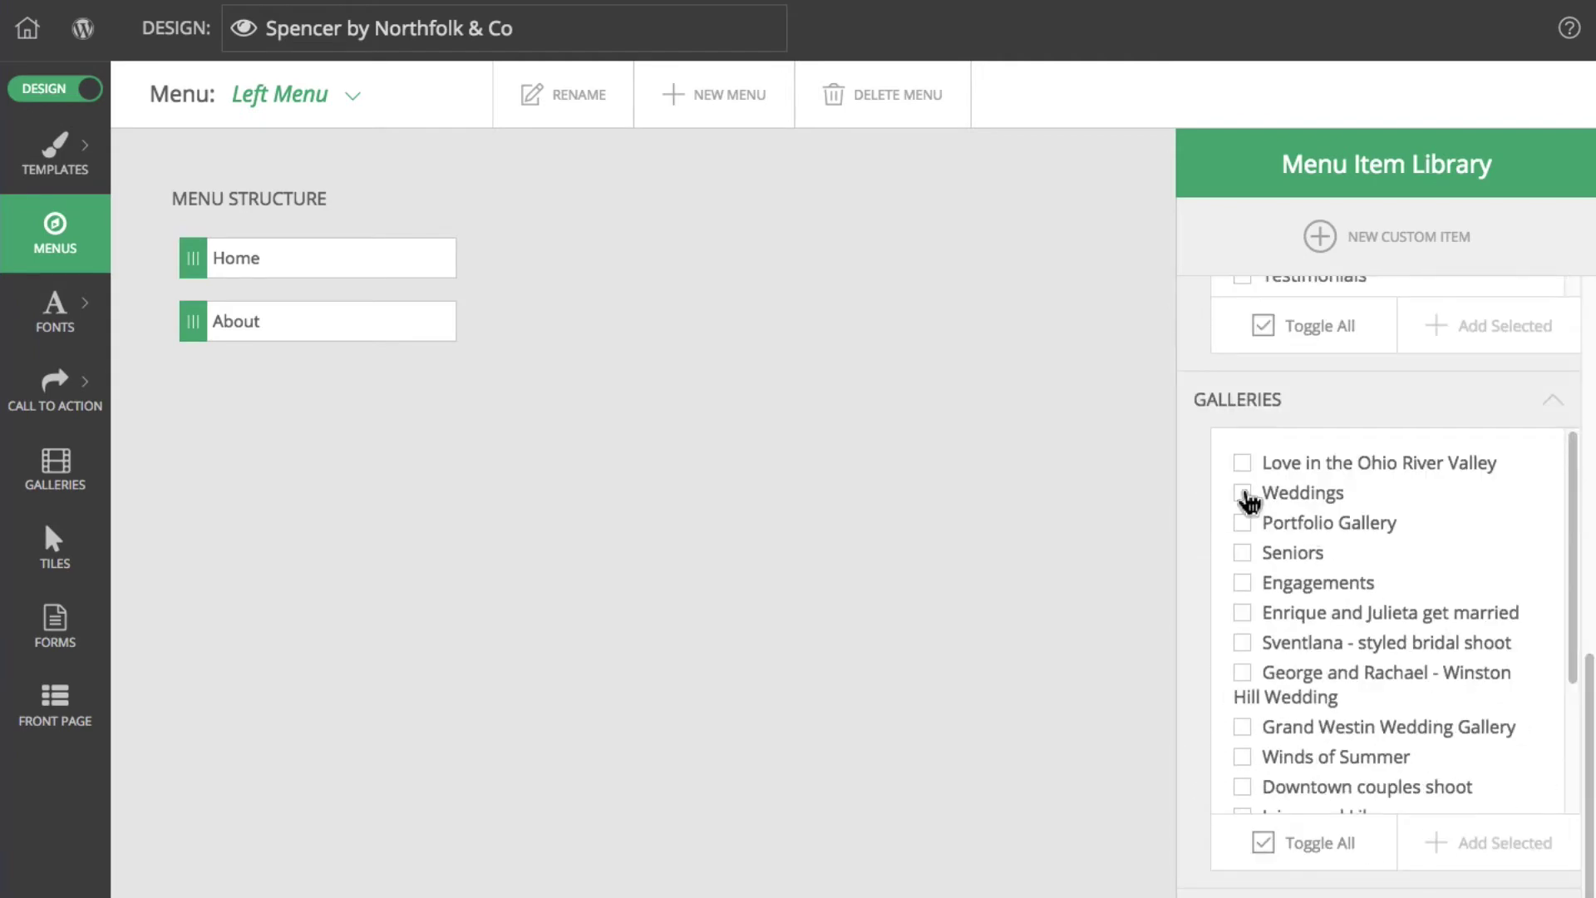
Add the Weddings, Seniors and Engagements galleries to the menu and create a plain text 'Portfolio' item
left_click(1246, 497)
left_click(1243, 553)
left_click(1243, 583)
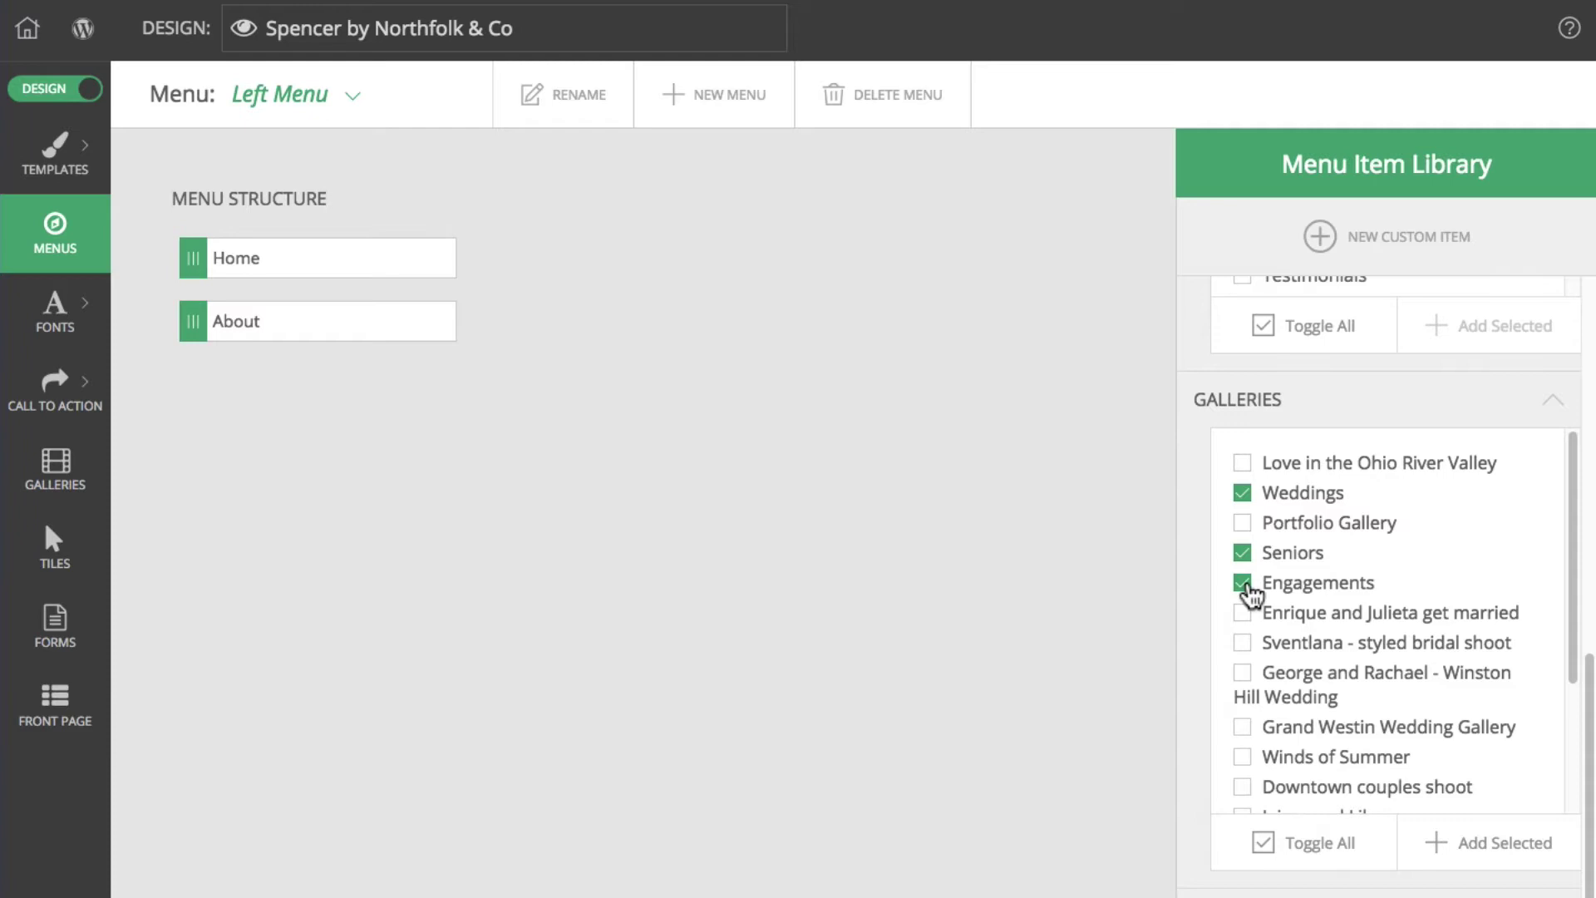
left_click(1497, 846)
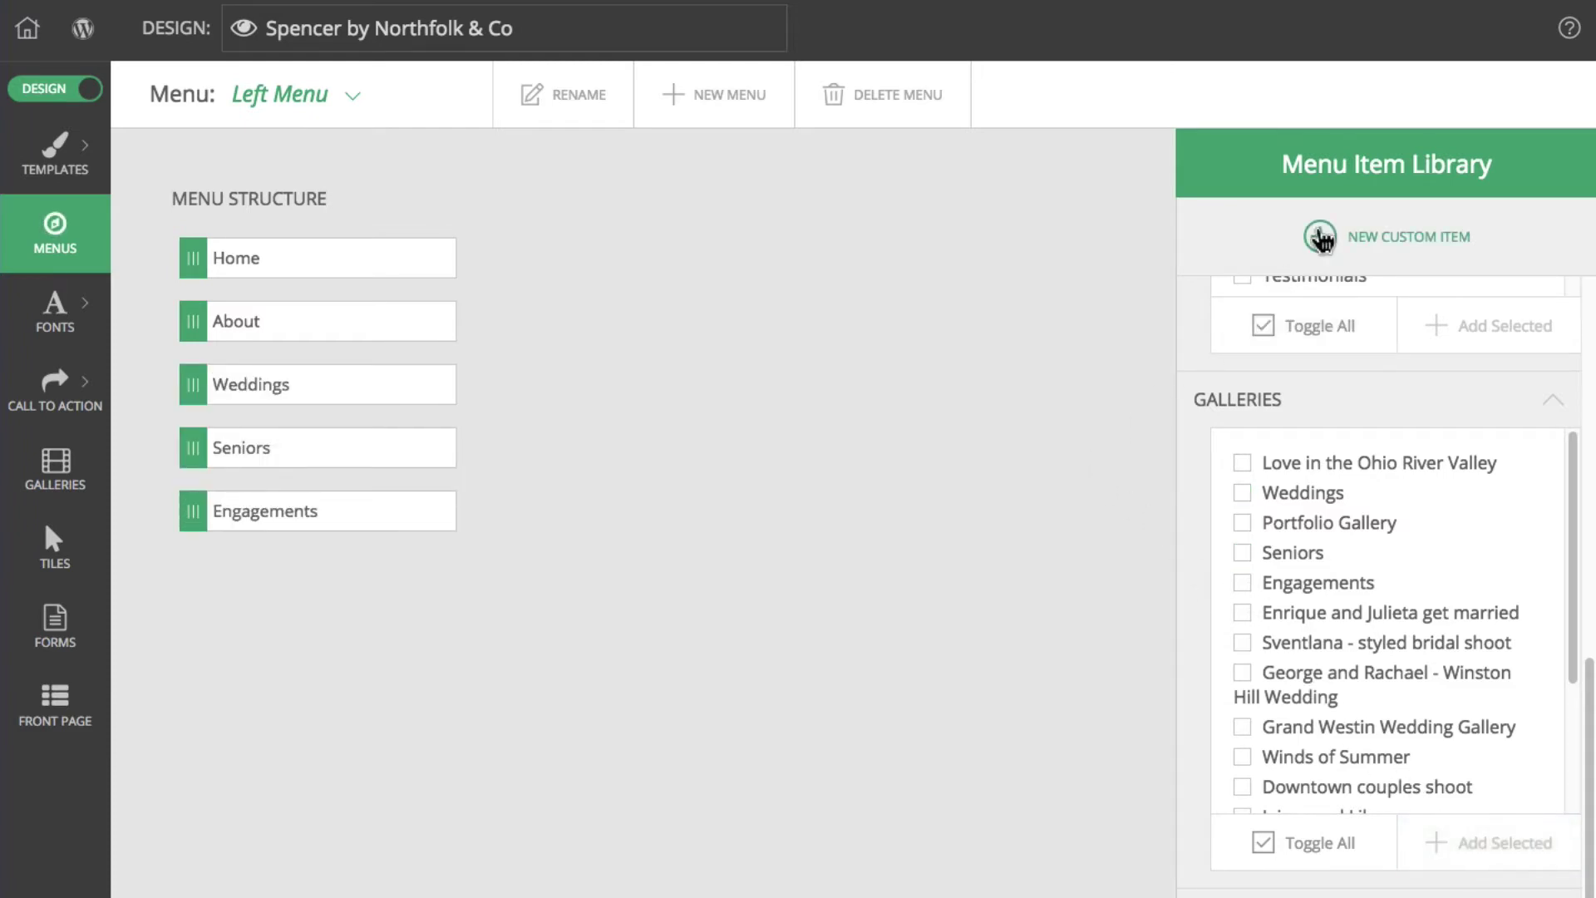
left_click(1323, 237)
left_click(842, 742)
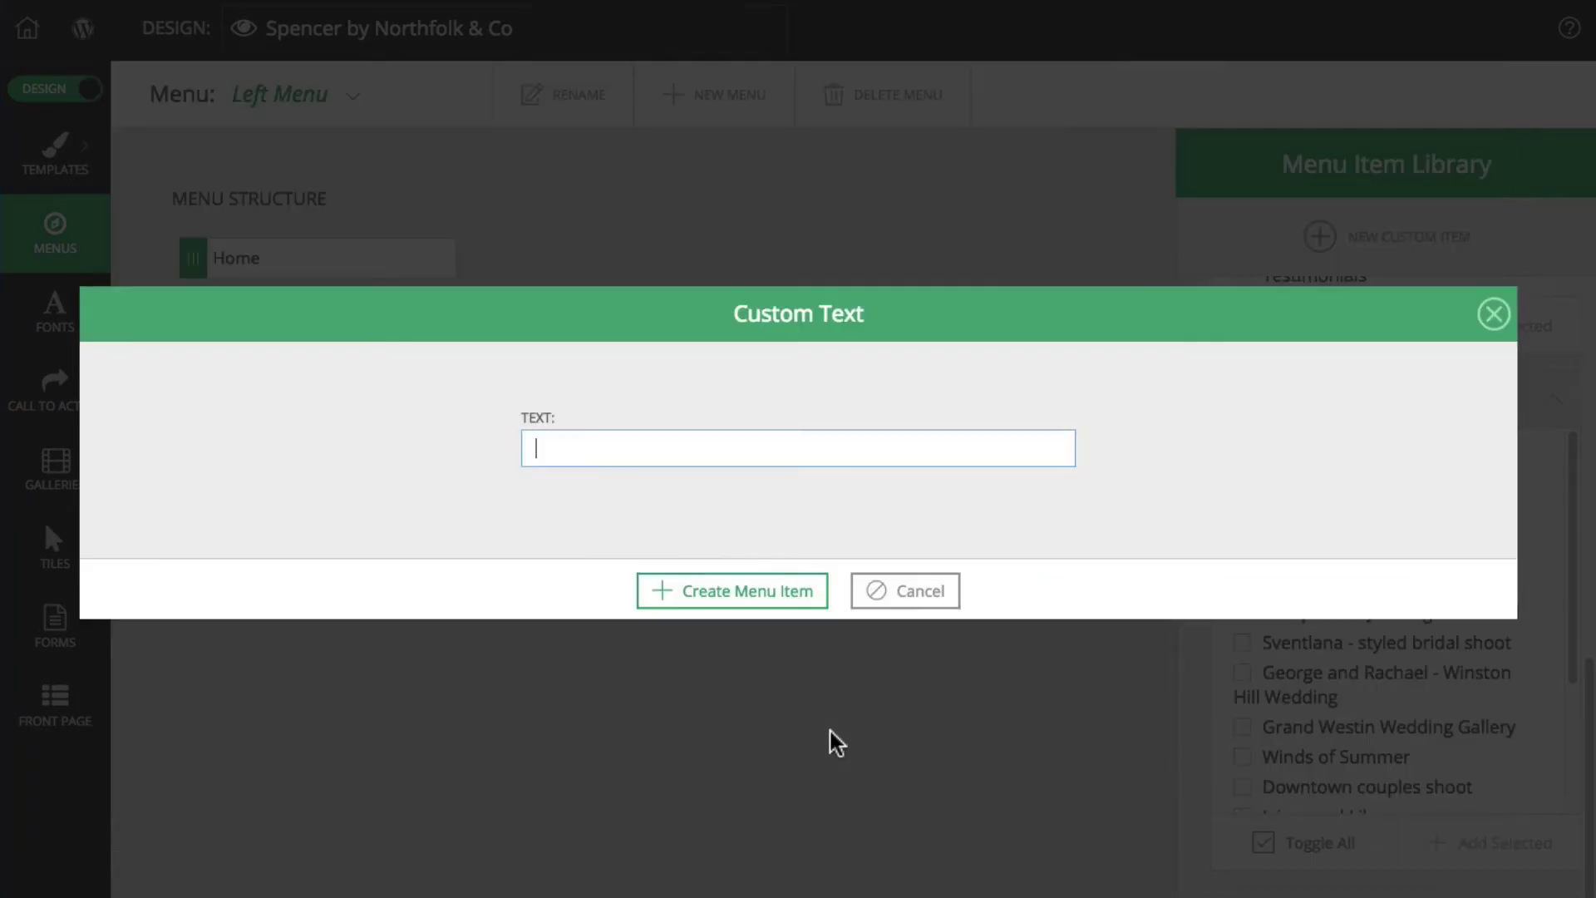
type("Portfolio")
key("Return")
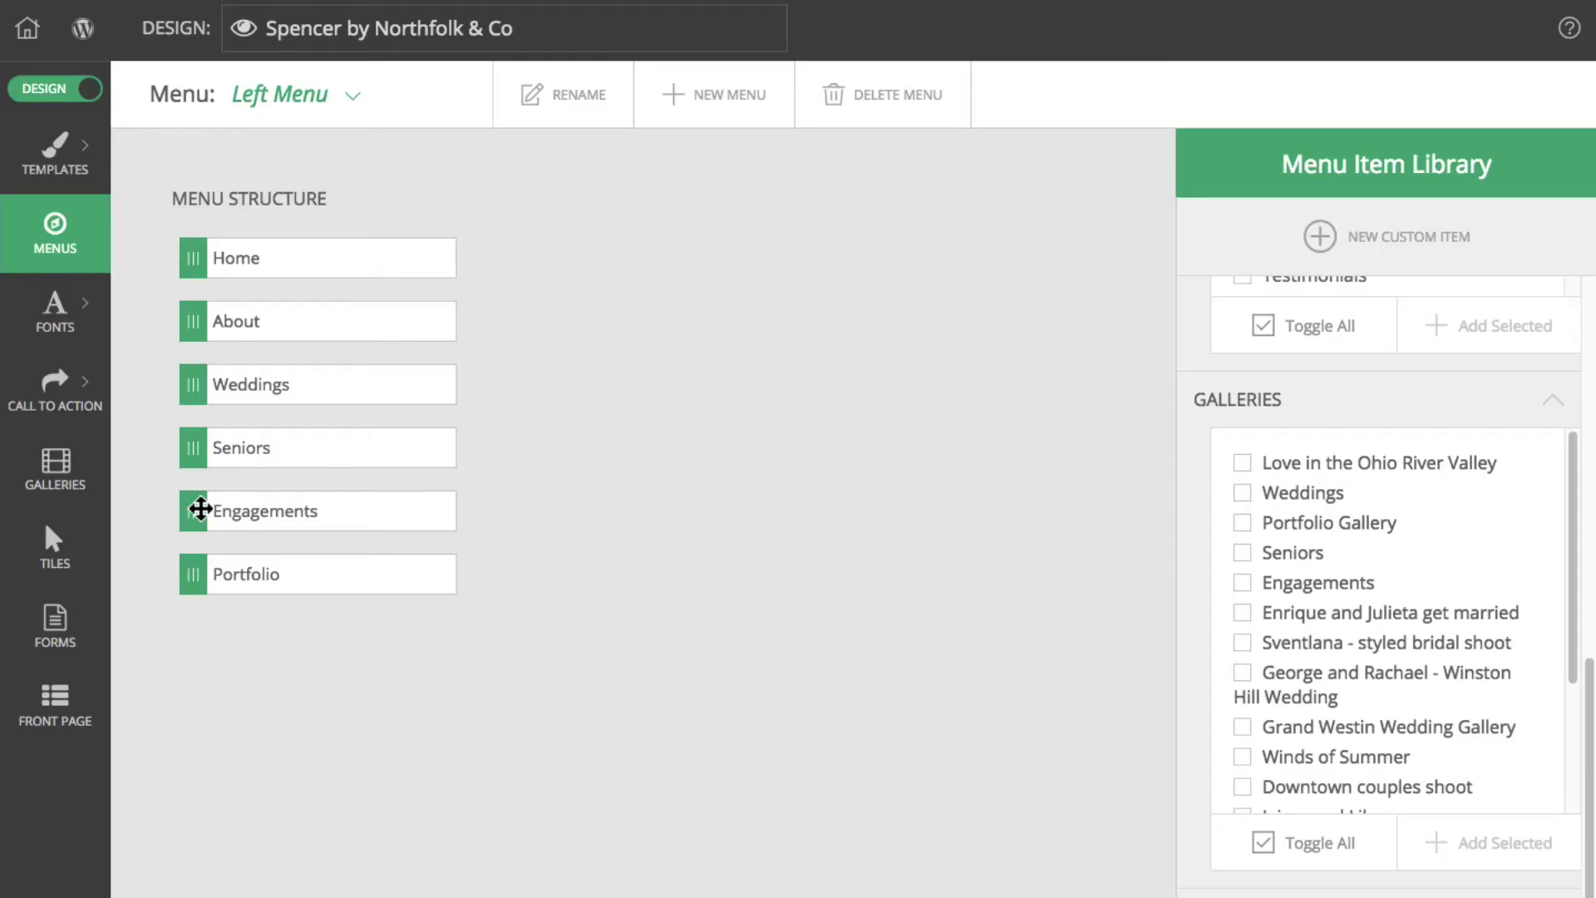
Nest Engagements, Seniors and Weddings under Portfolio and move Portfolio between Home and About
mouse_move(196, 511)
left_mouse_down()
mouse_move(200, 596)
mouse_move(242, 563)
left_mouse_up()
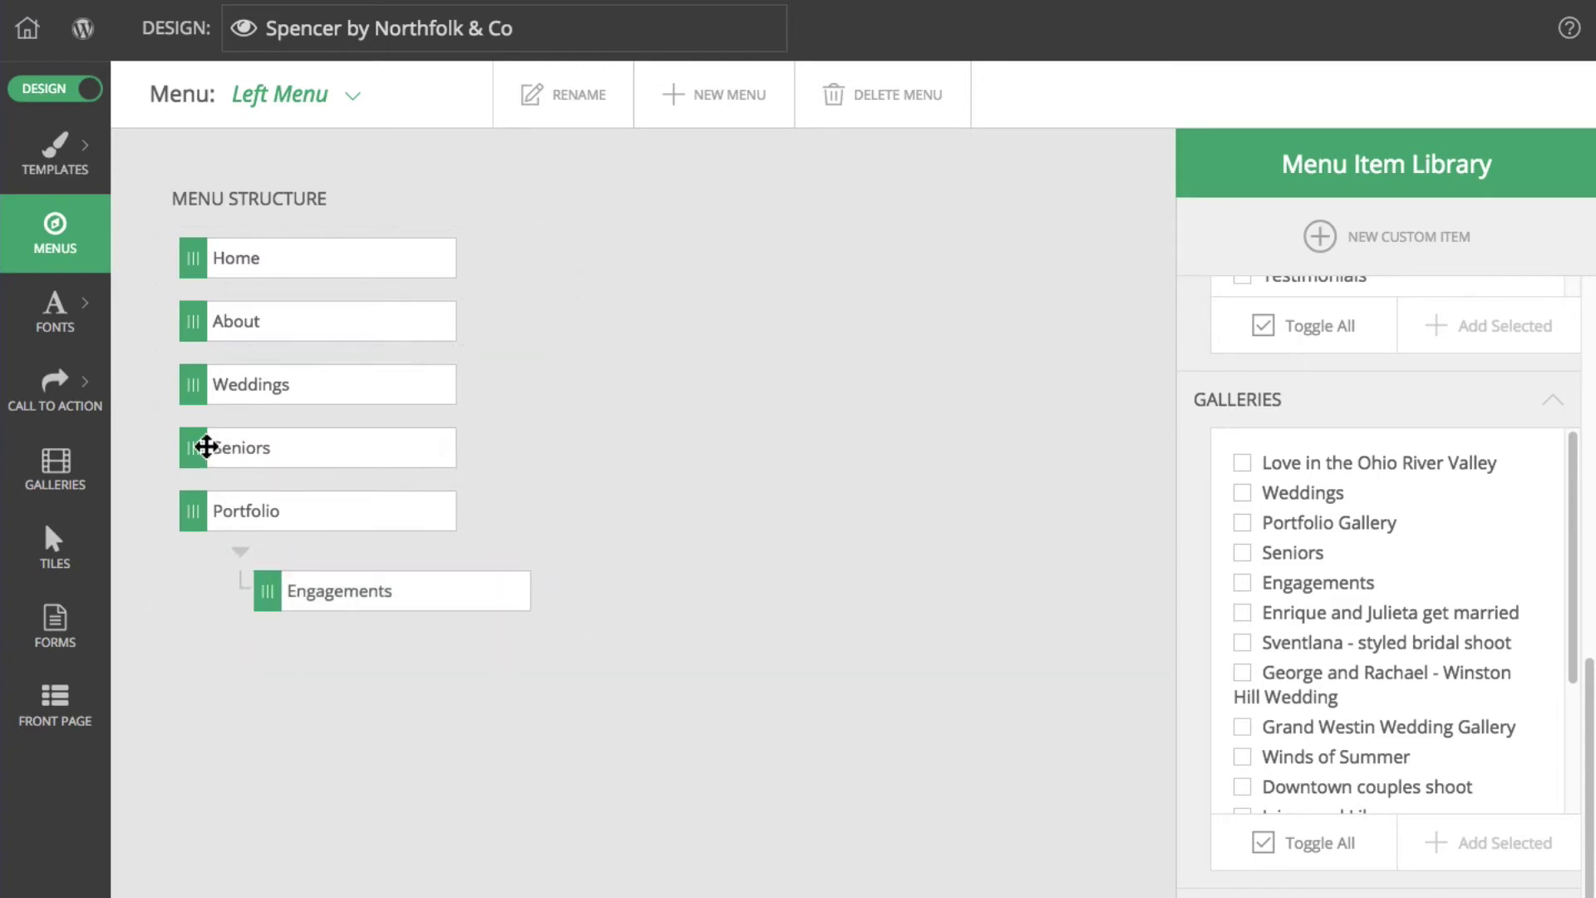
mouse_move(202, 447)
left_mouse_down()
mouse_move(212, 552)
mouse_move(299, 596)
left_mouse_up()
left_click_drag(202, 384, 293, 592)
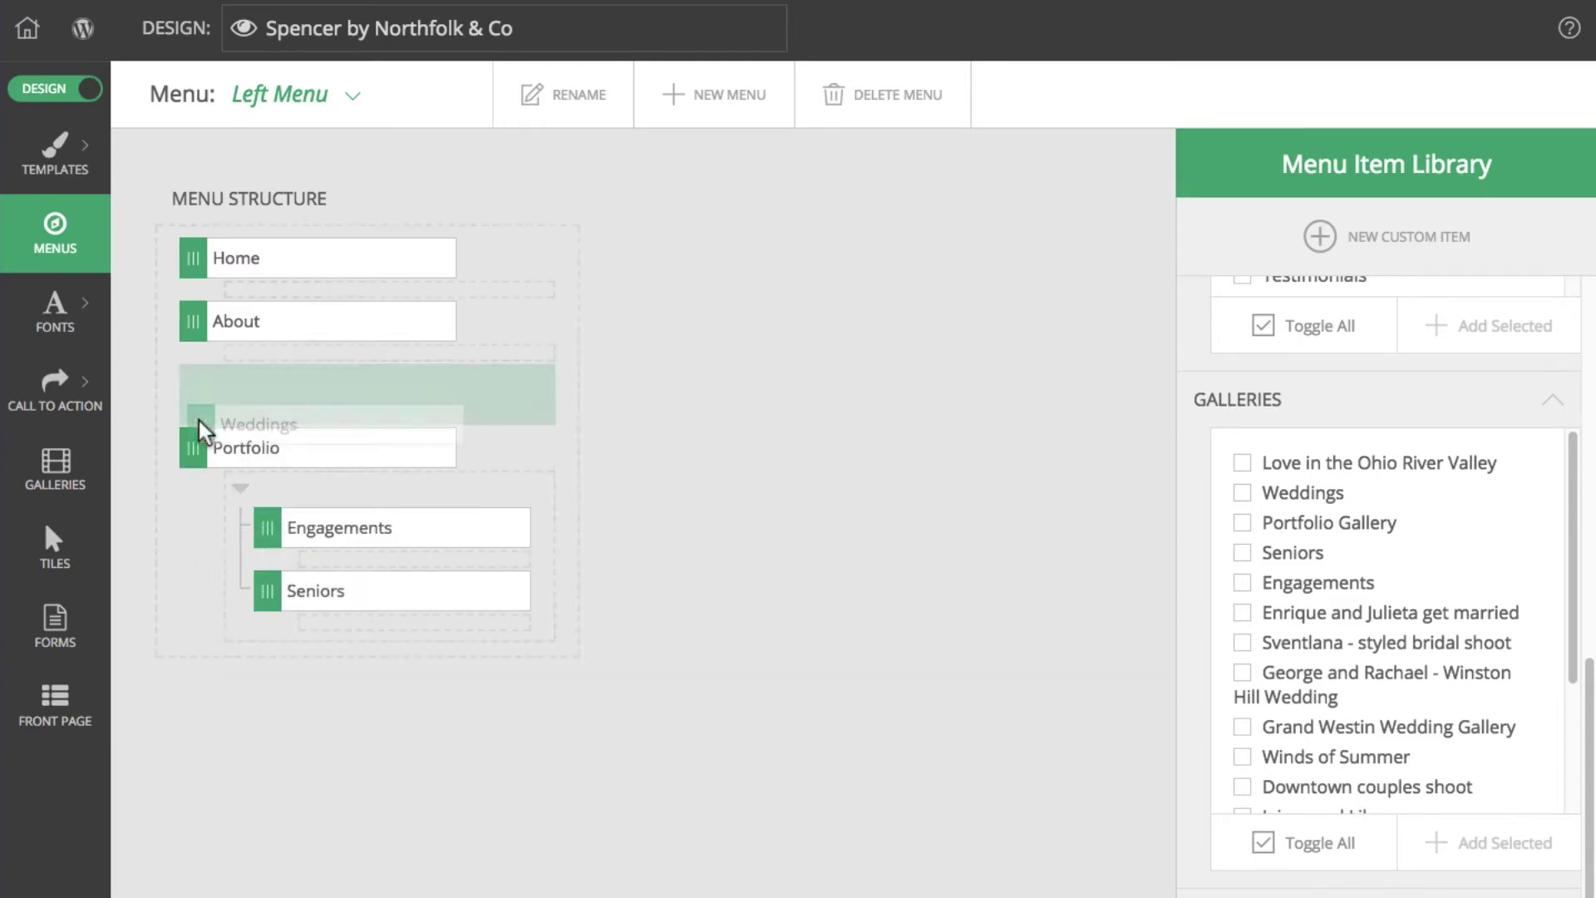
left_click_drag(193, 385, 195, 309)
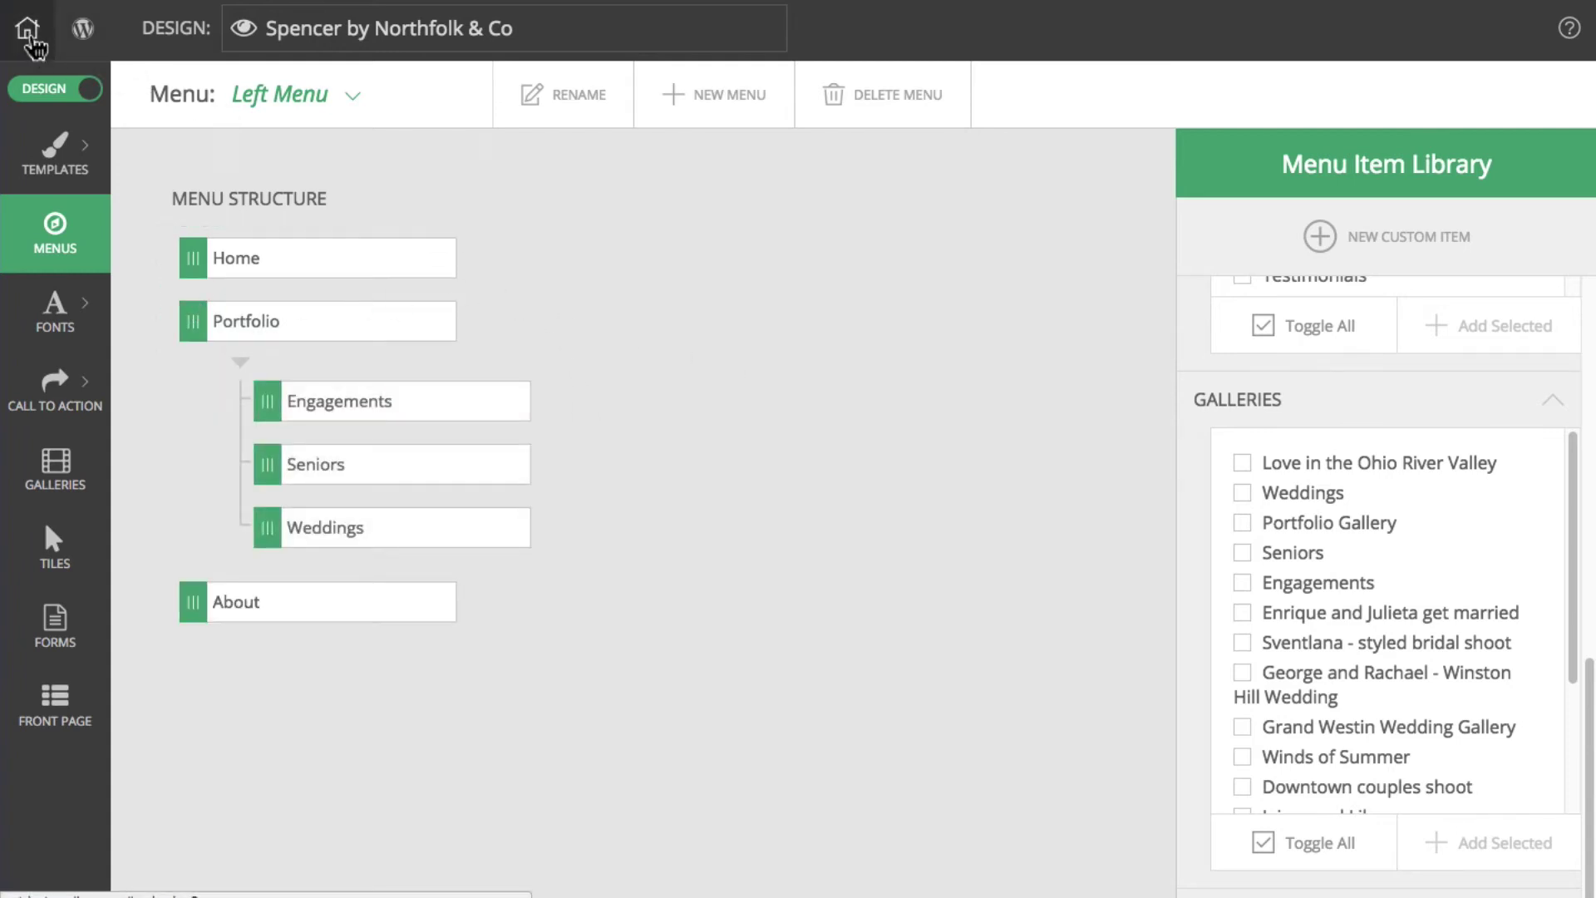
Preview the live site to check the new Portfolio dropdown menu
left_click(31, 40)
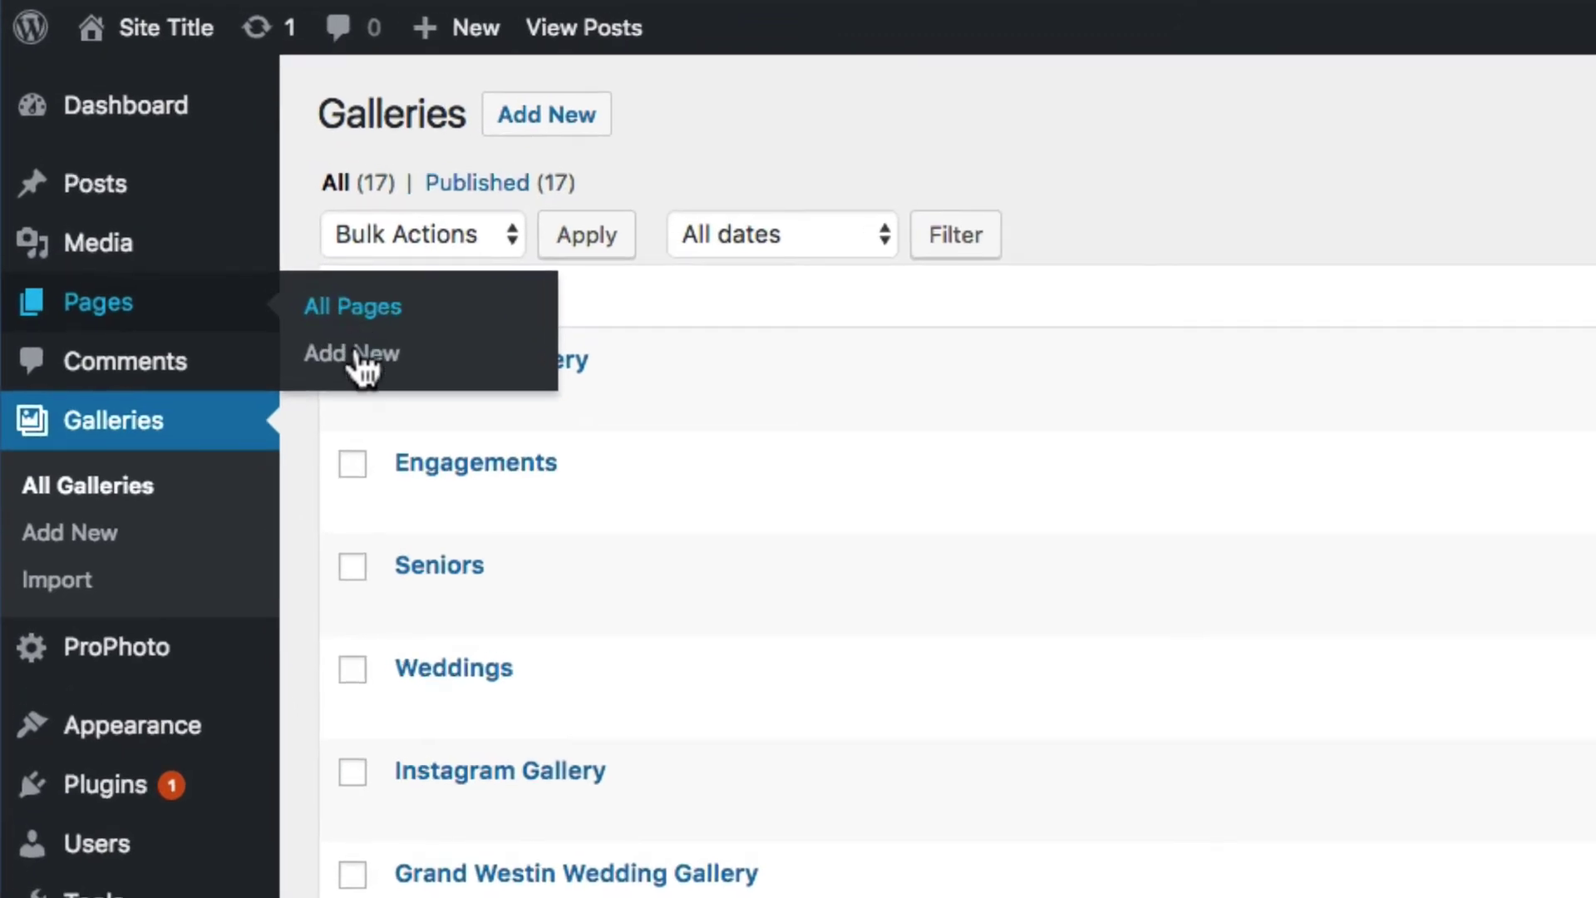
Create a new Portfolio page and insert a ProPhoto grid of type Galleries into it
left_click(362, 359)
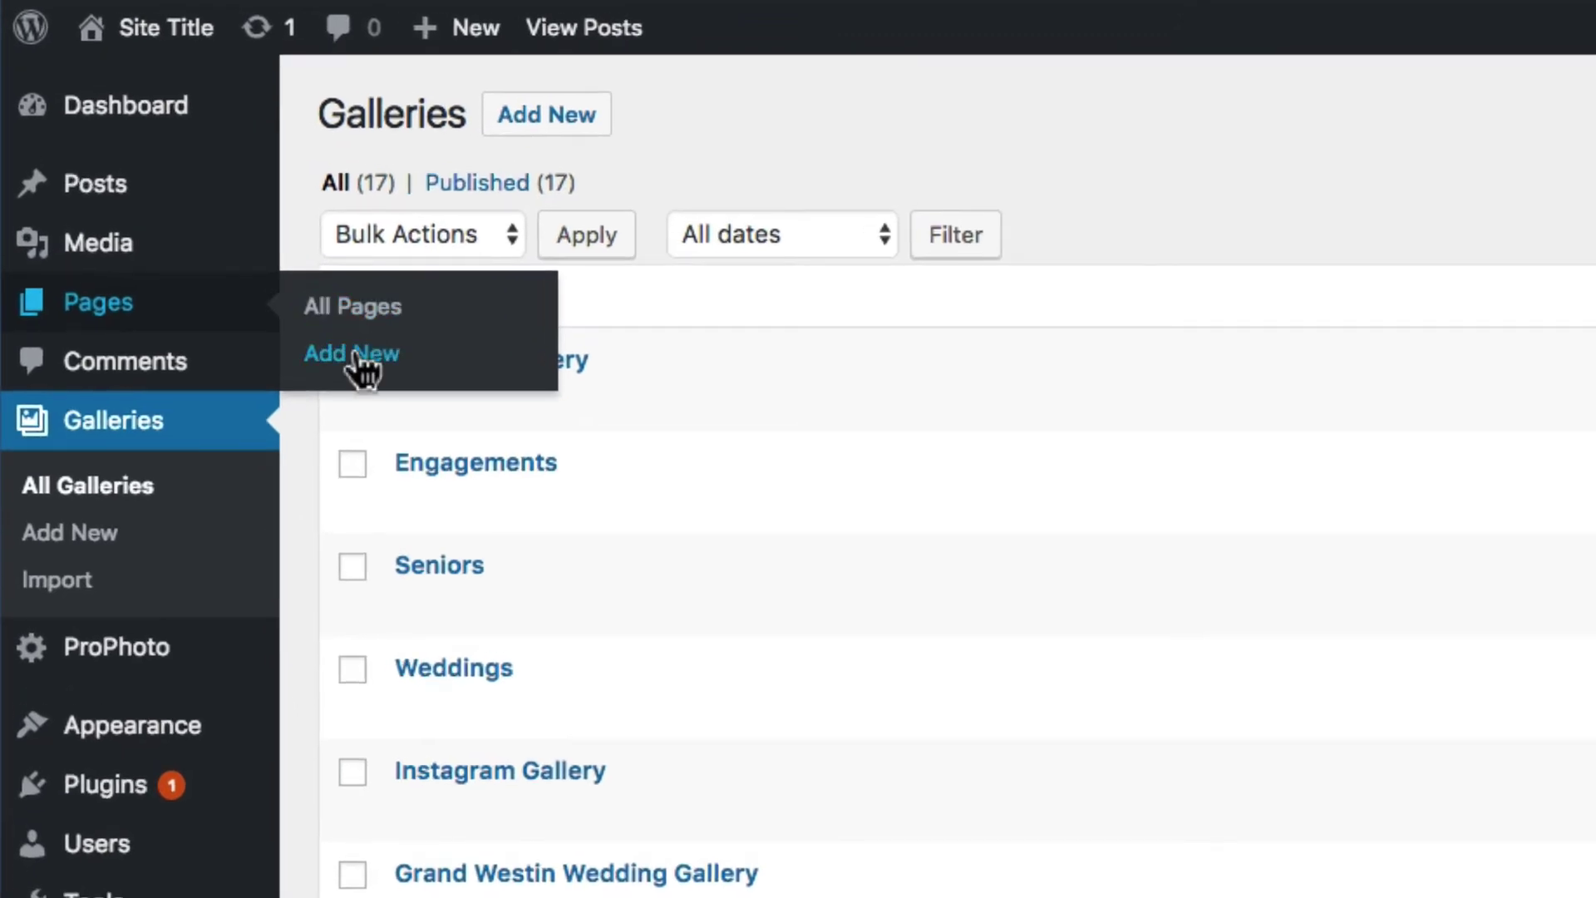
type("Por")
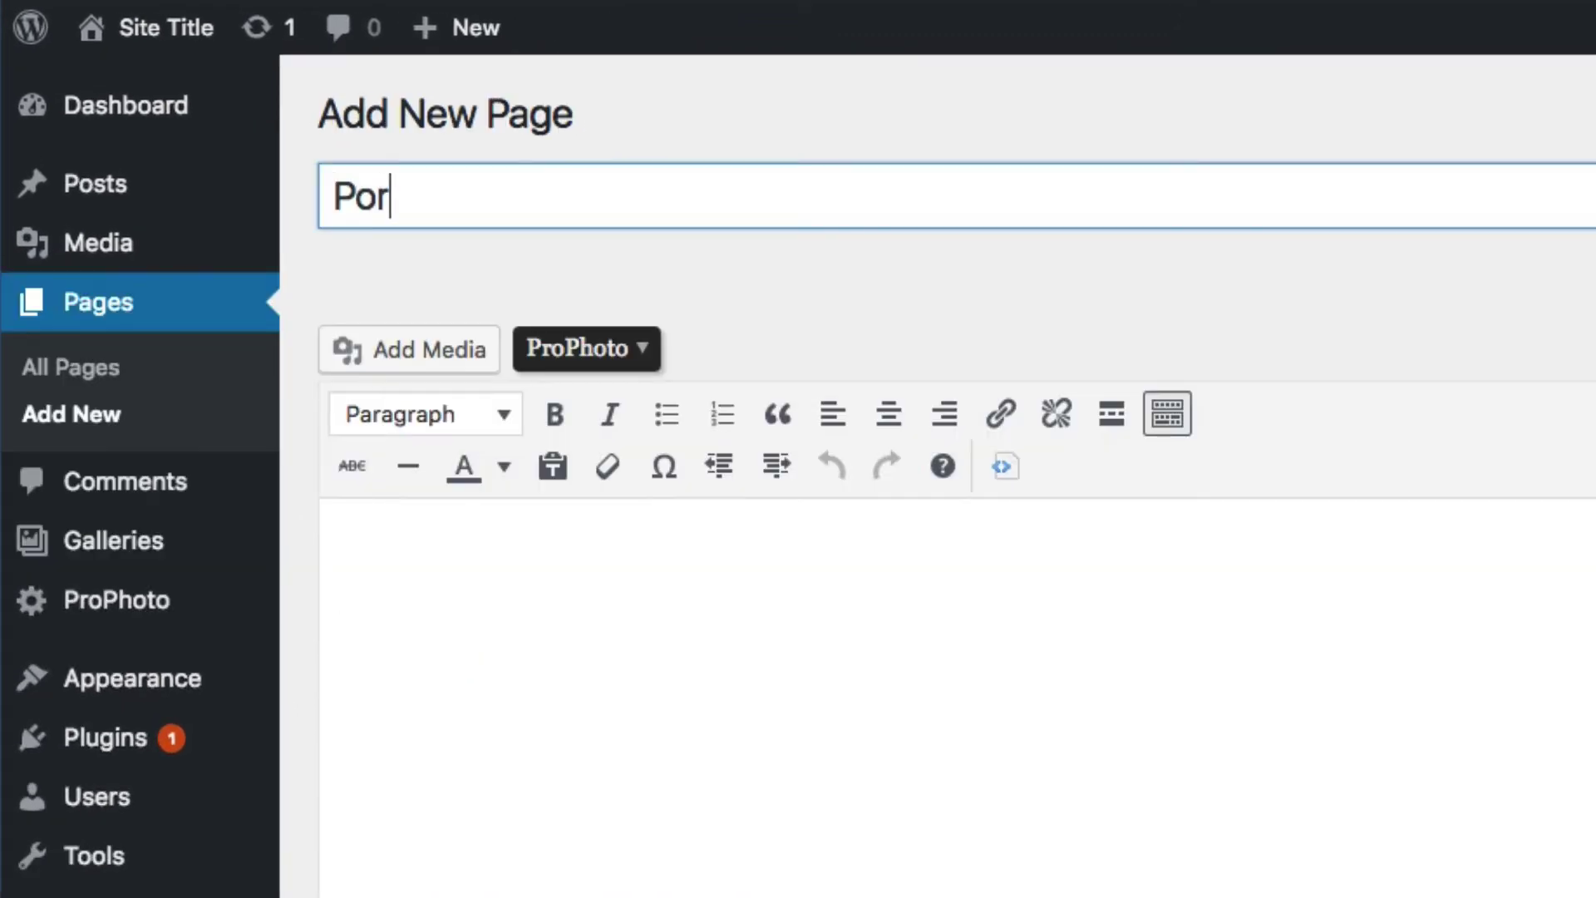
type("tfolio")
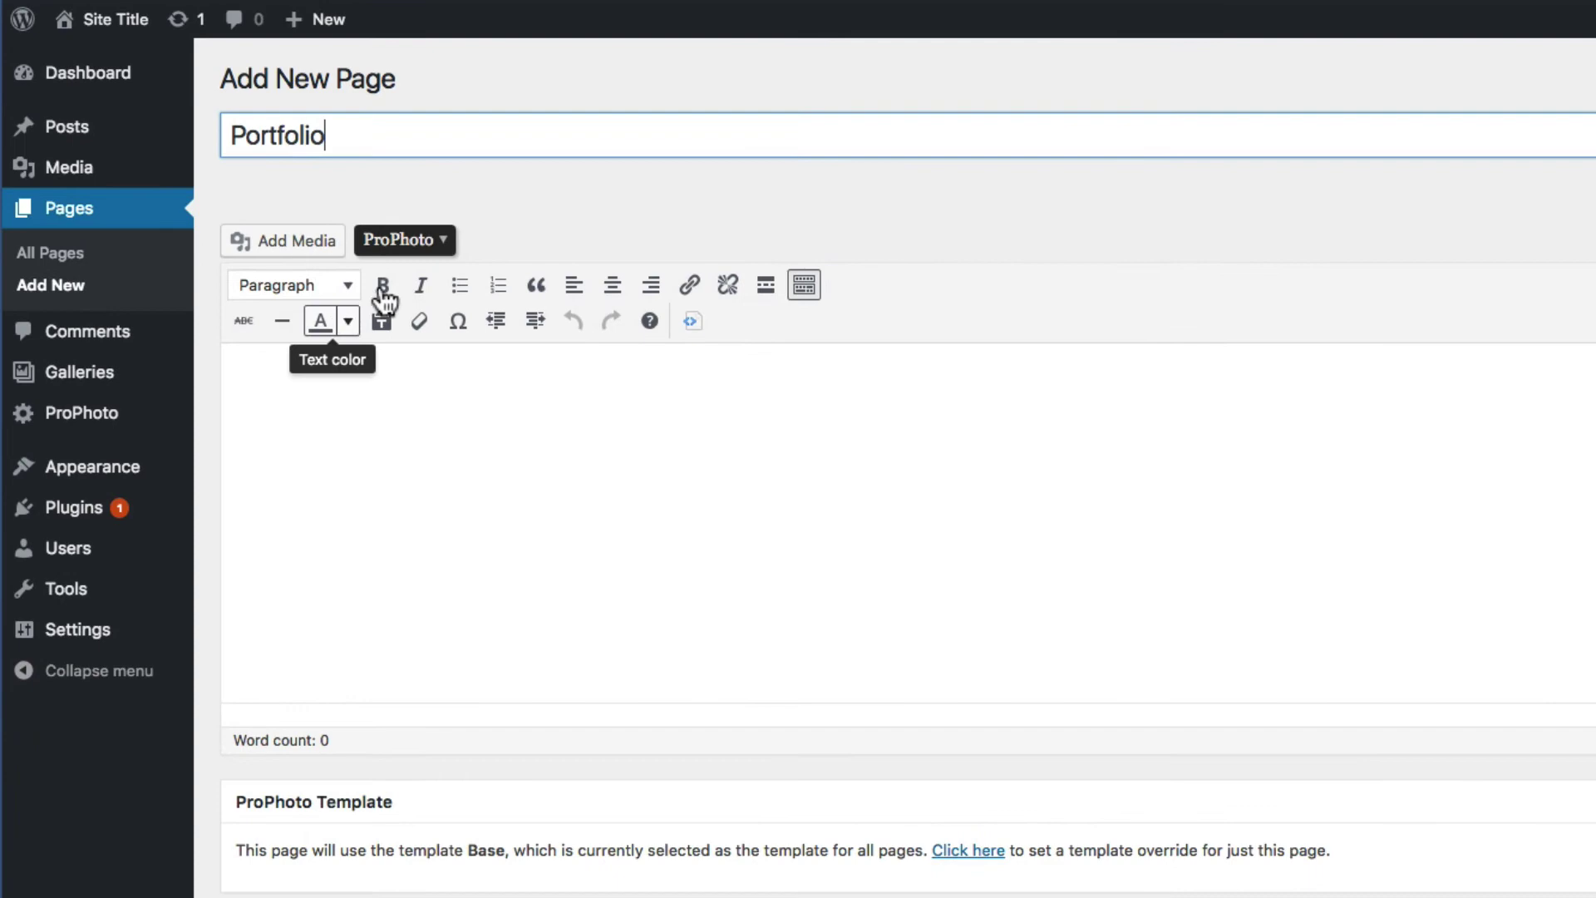
left_click(406, 239)
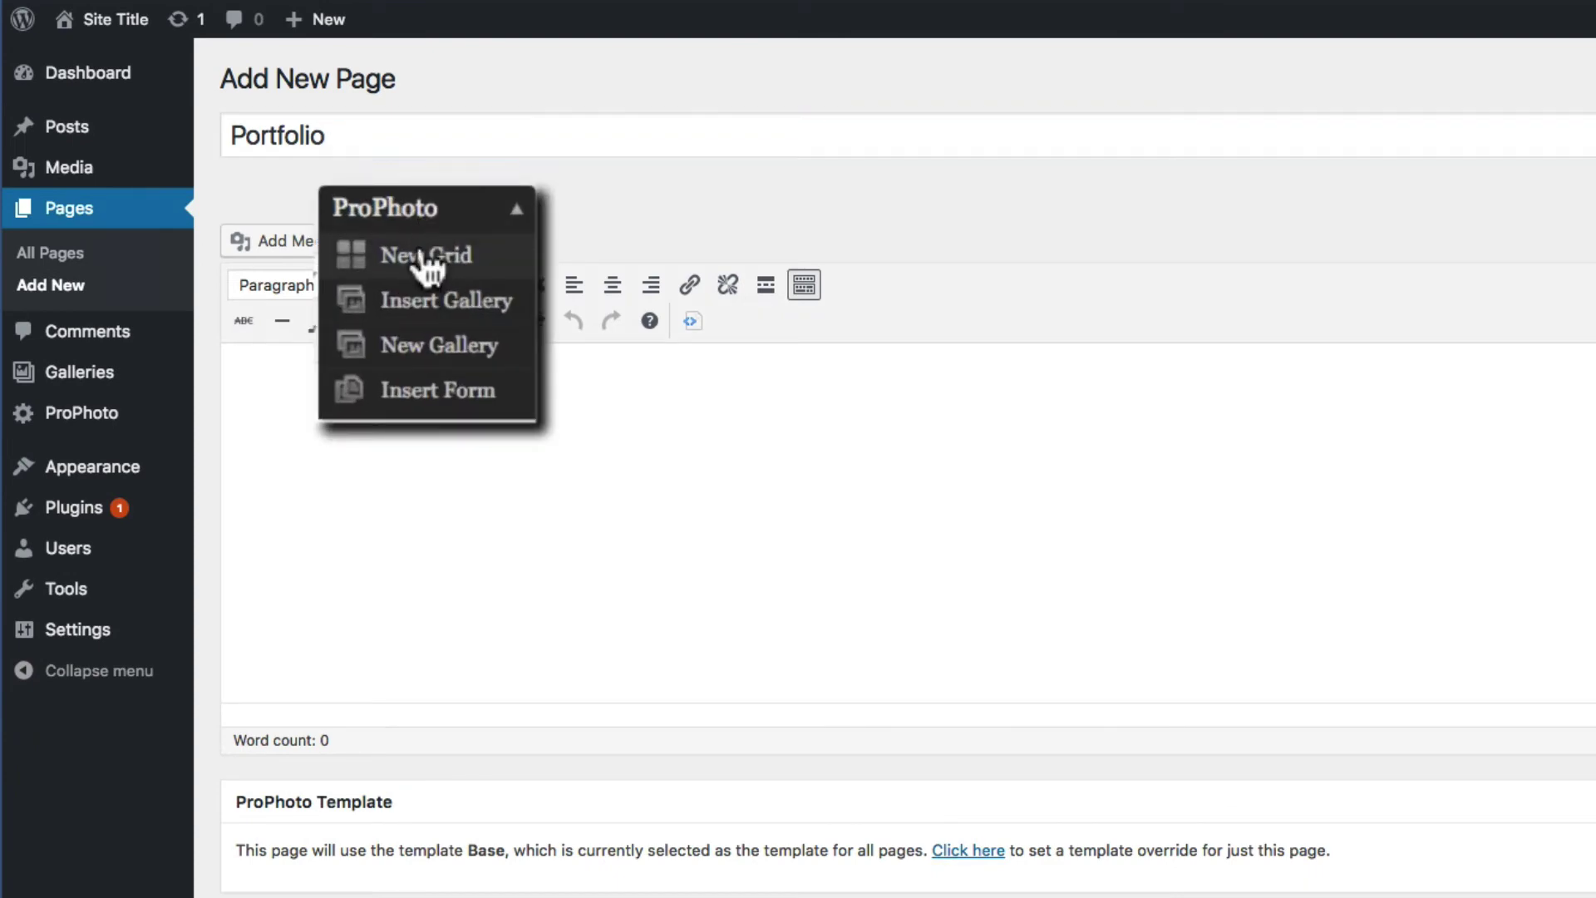
left_click(426, 260)
left_click(861, 212)
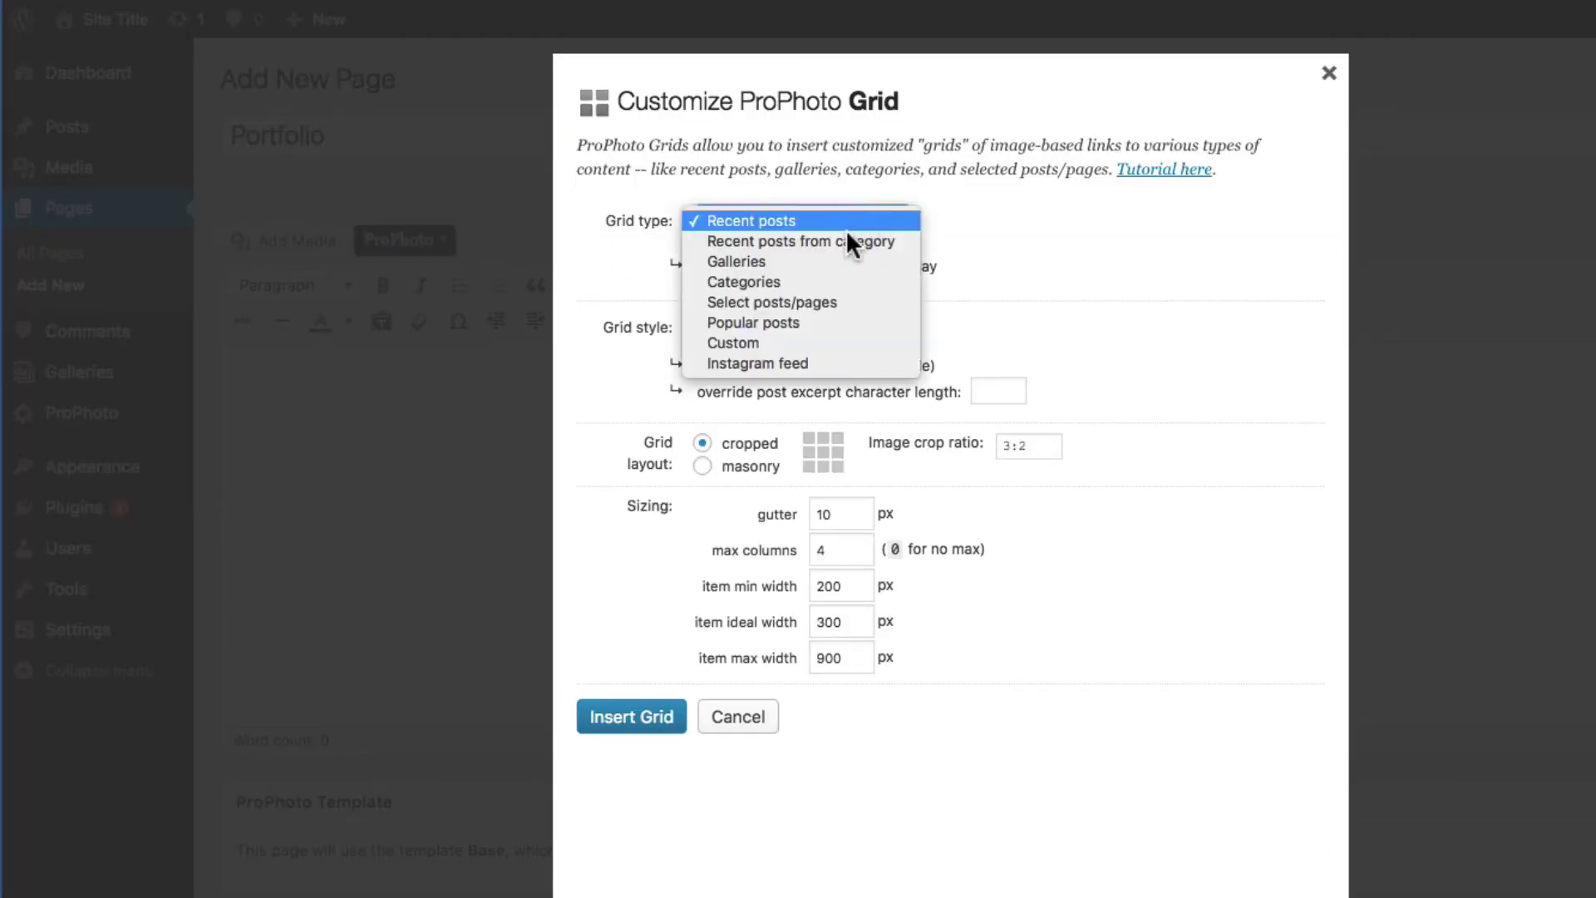
left_click(837, 251)
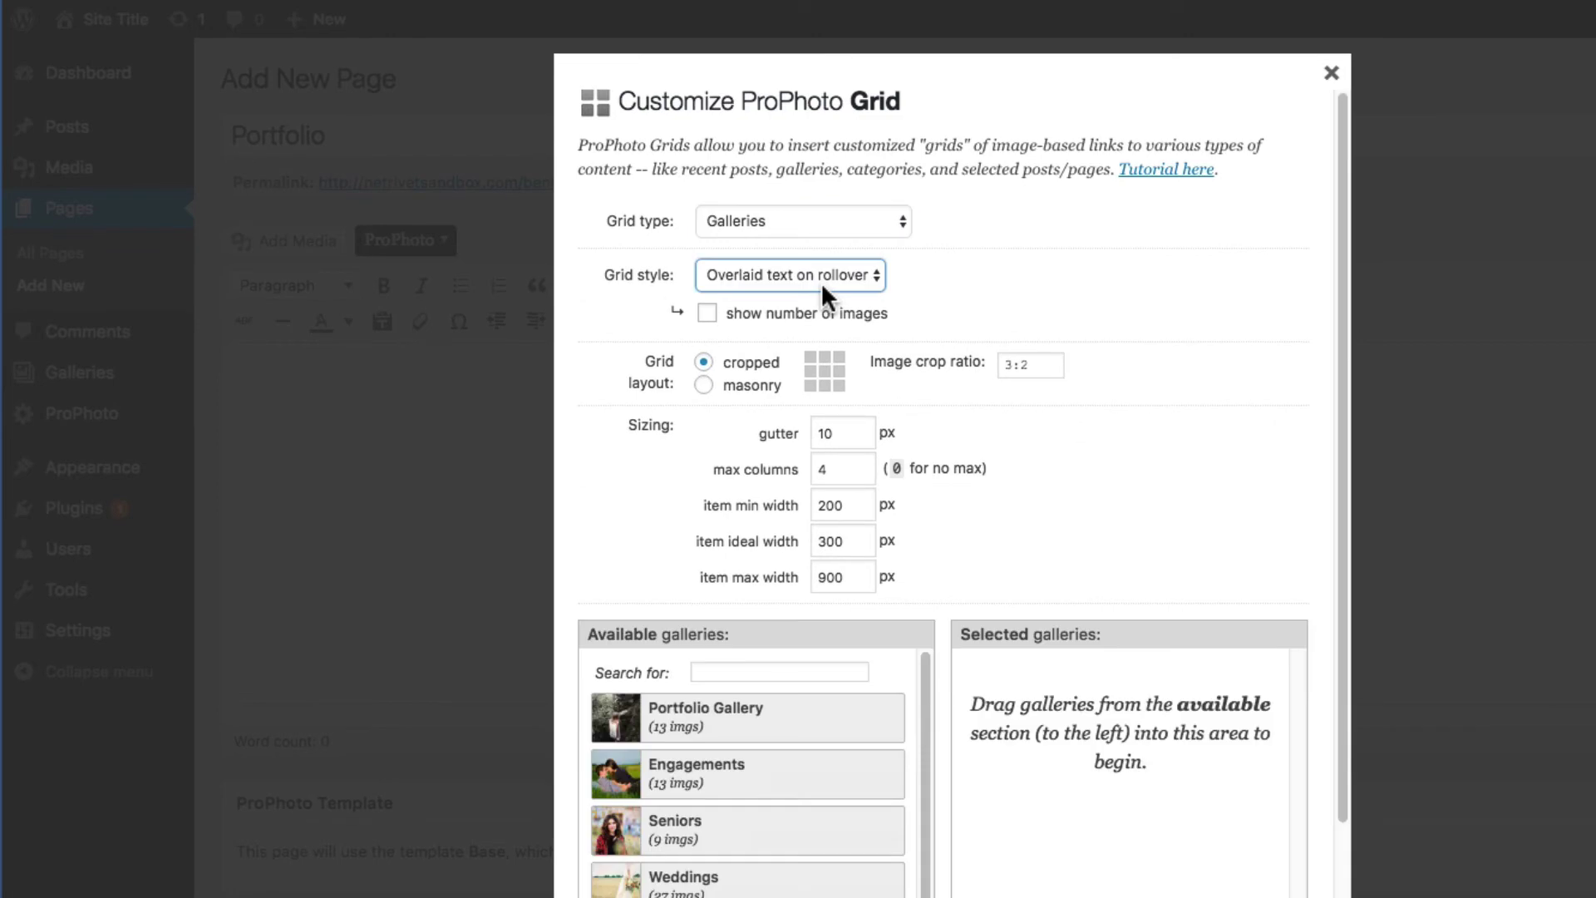
scroll(787, 728, "down", 2)
left_click_drag(785, 659, 1101, 657)
left_click_drag(748, 702, 1112, 699)
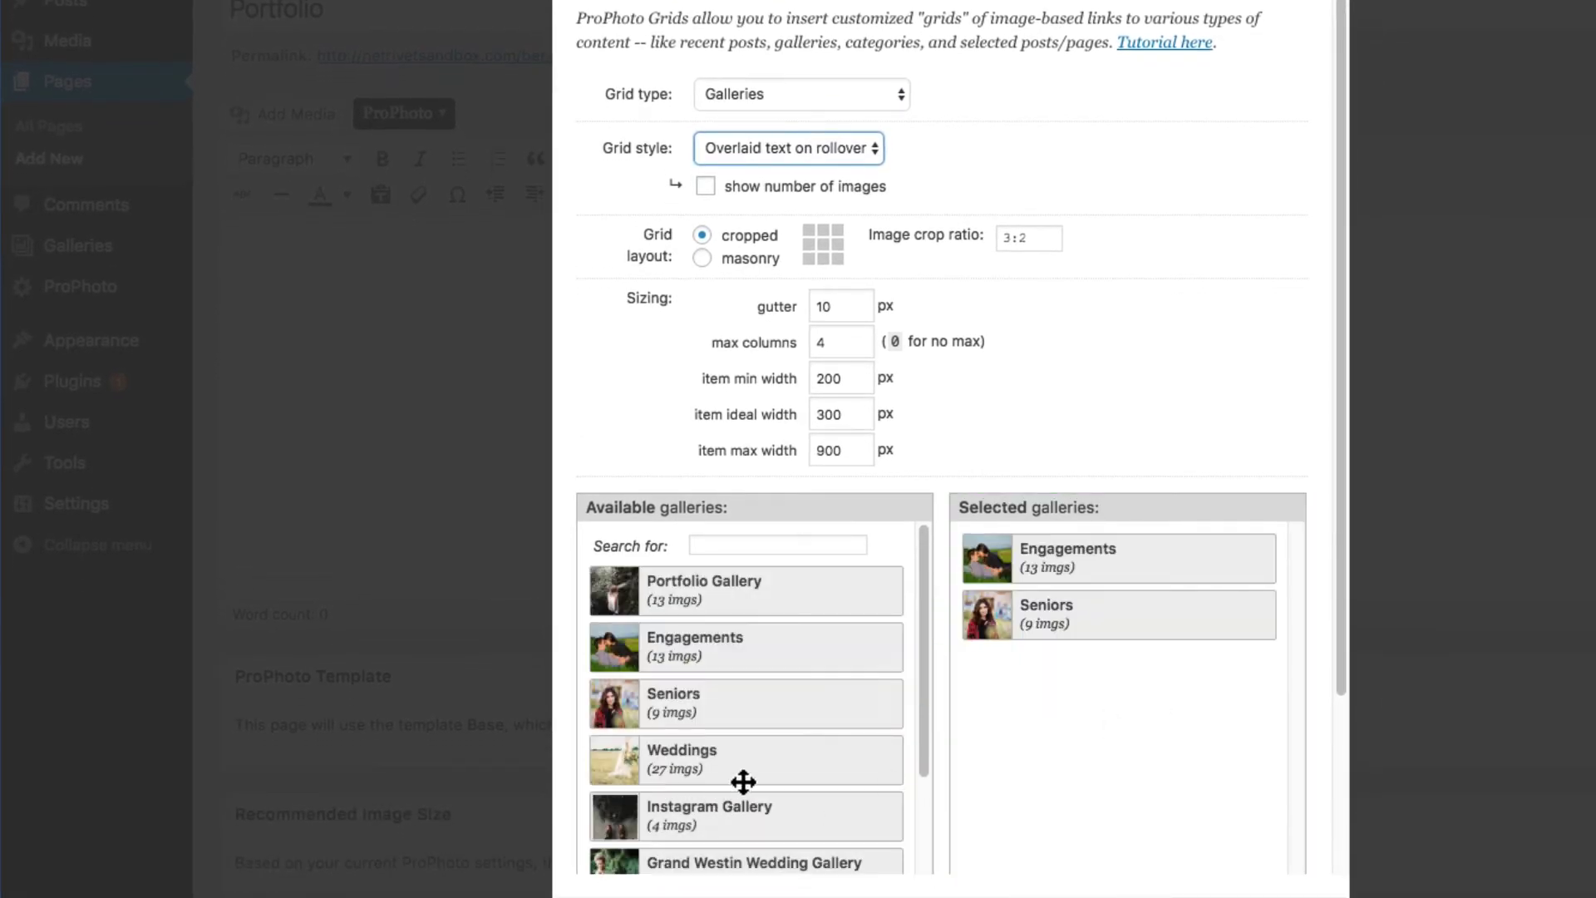
left_click_drag(741, 781, 1095, 737)
scroll(1140, 723, "down", 3)
left_click(658, 859)
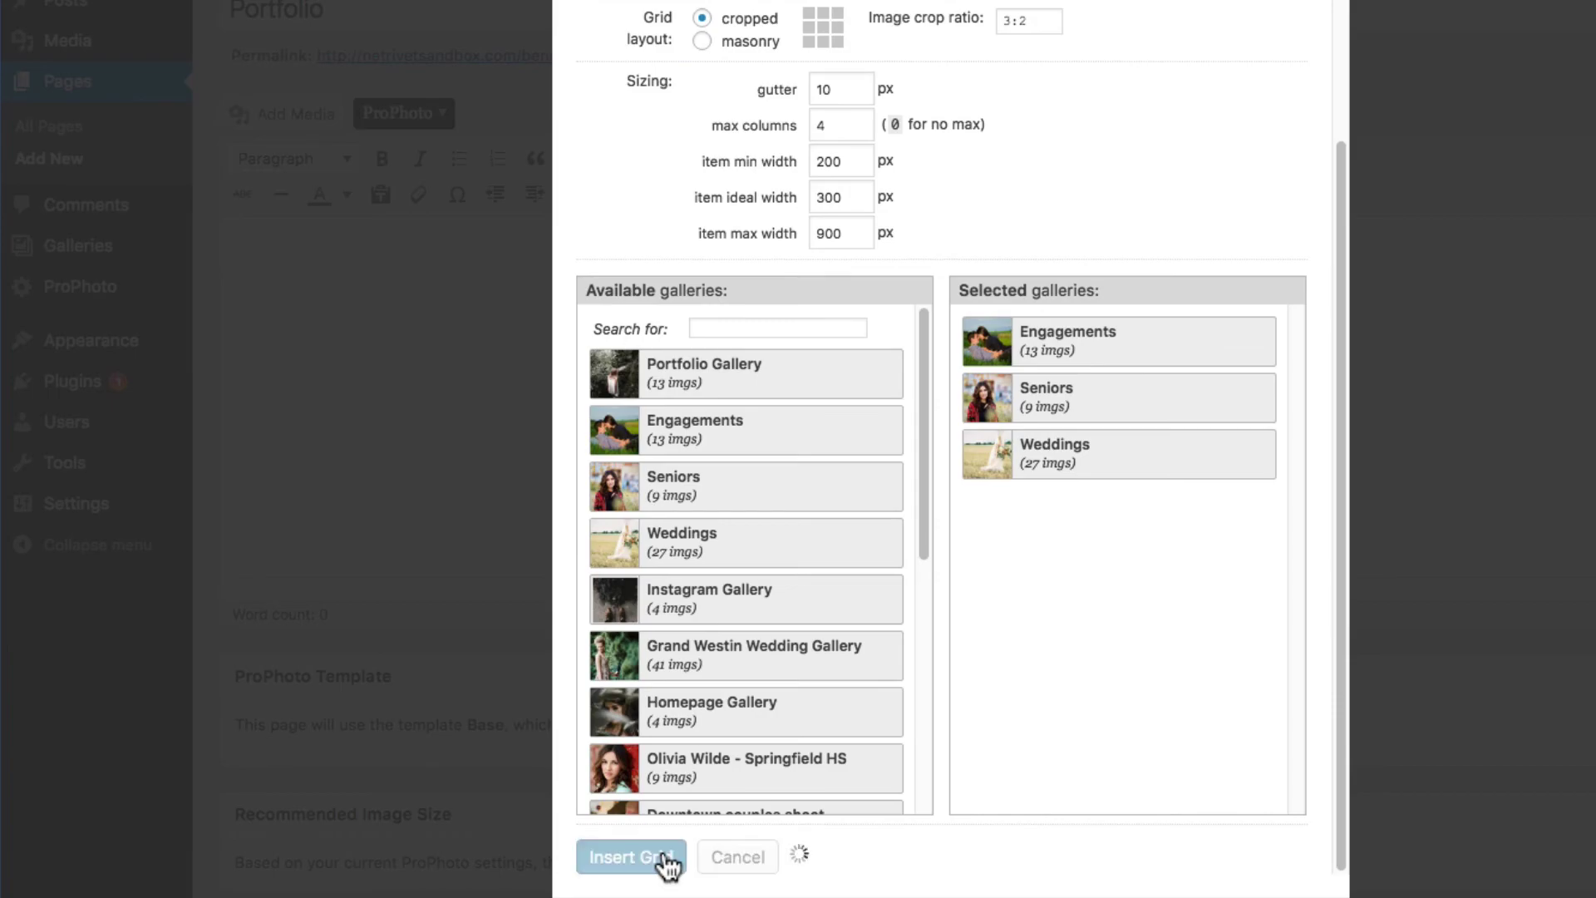
Update the page, then create a Page Link menu item 'Portfolio' targeting the Portfolio page
left_click(1513, 530)
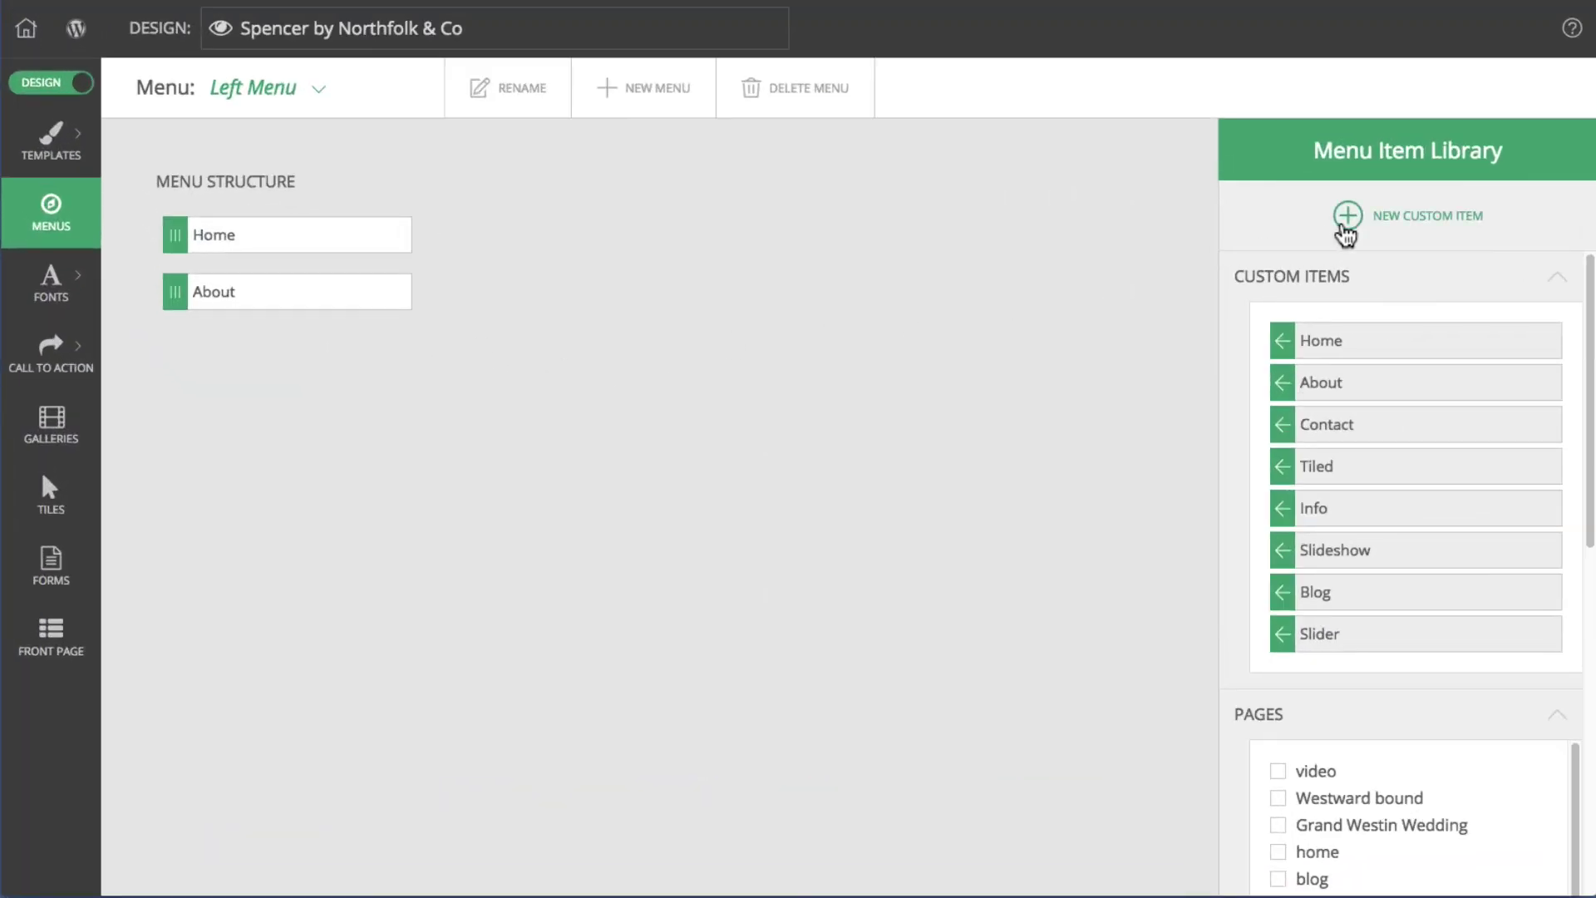
left_click(1346, 226)
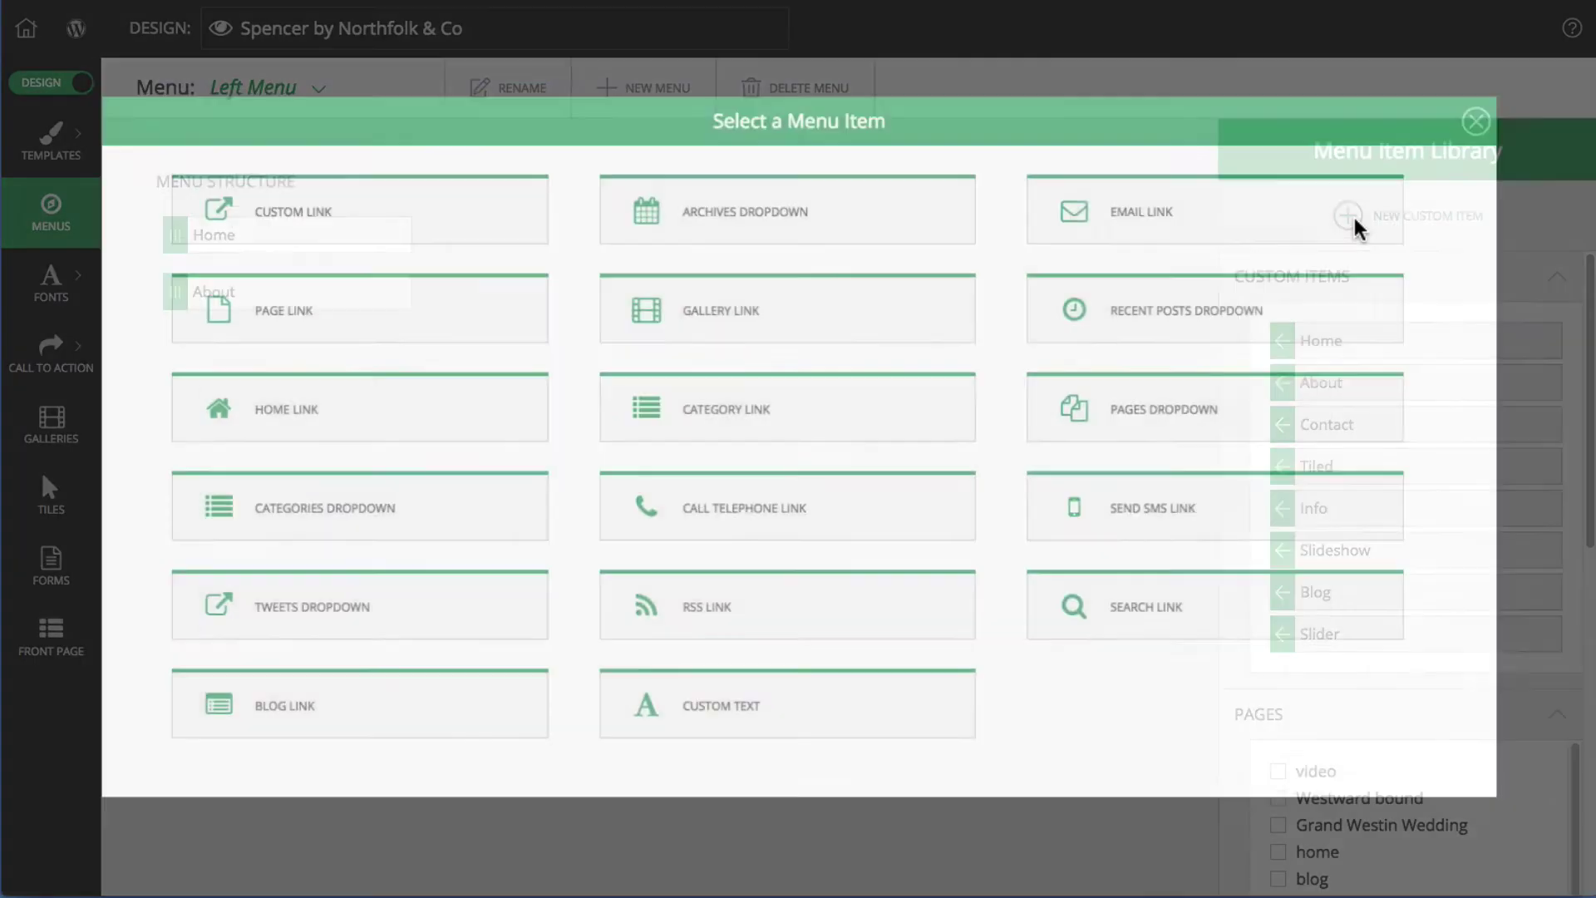
left_click(417, 300)
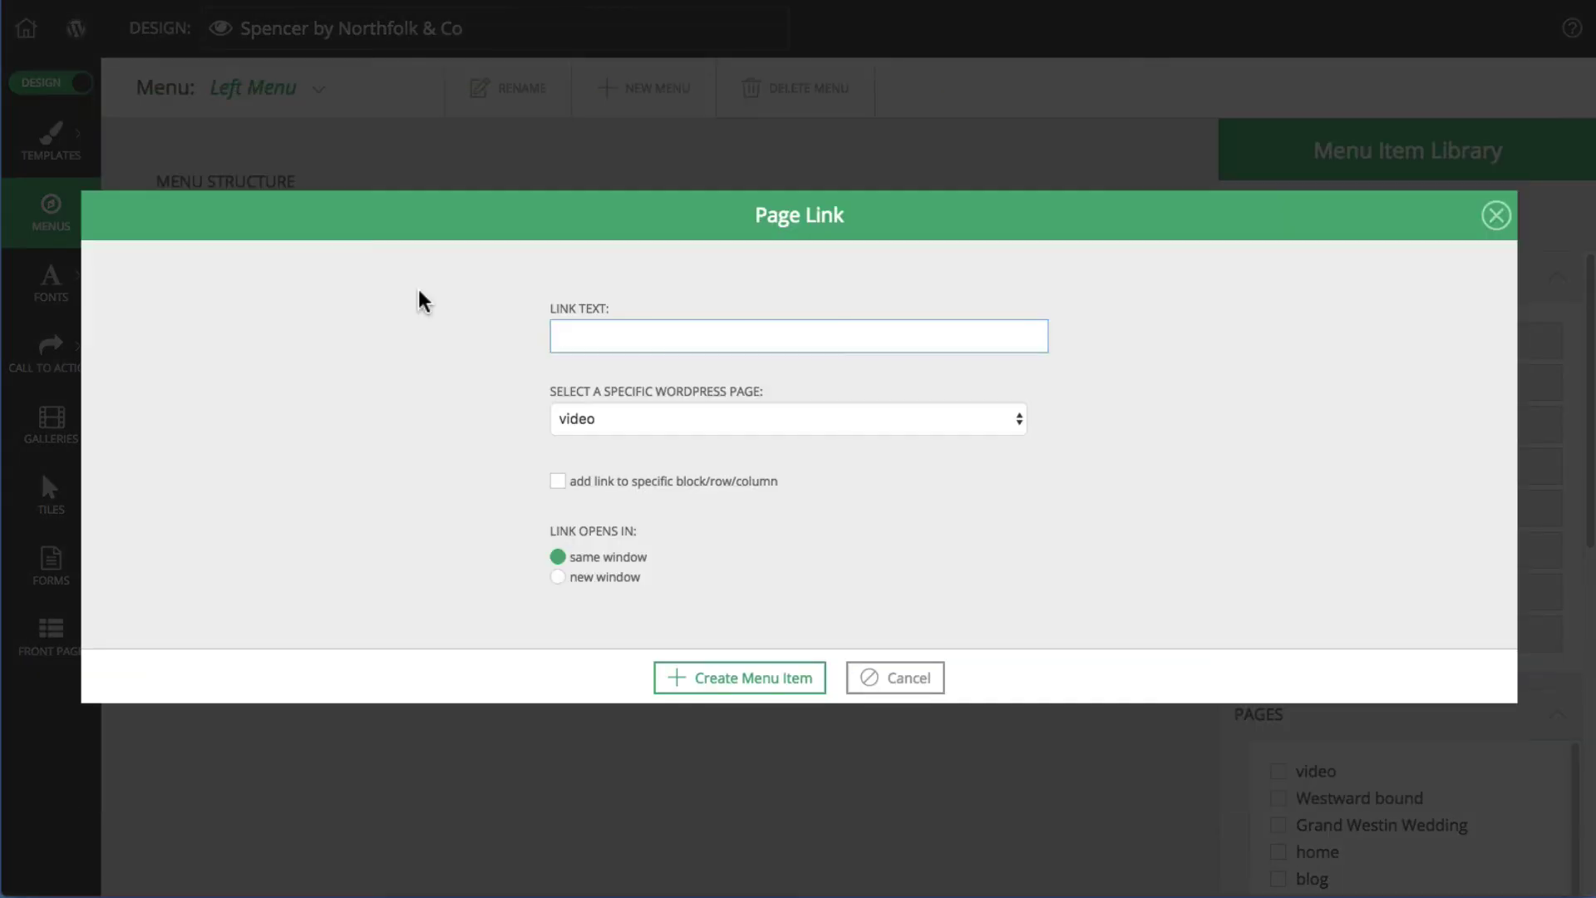
left_click(973, 428)
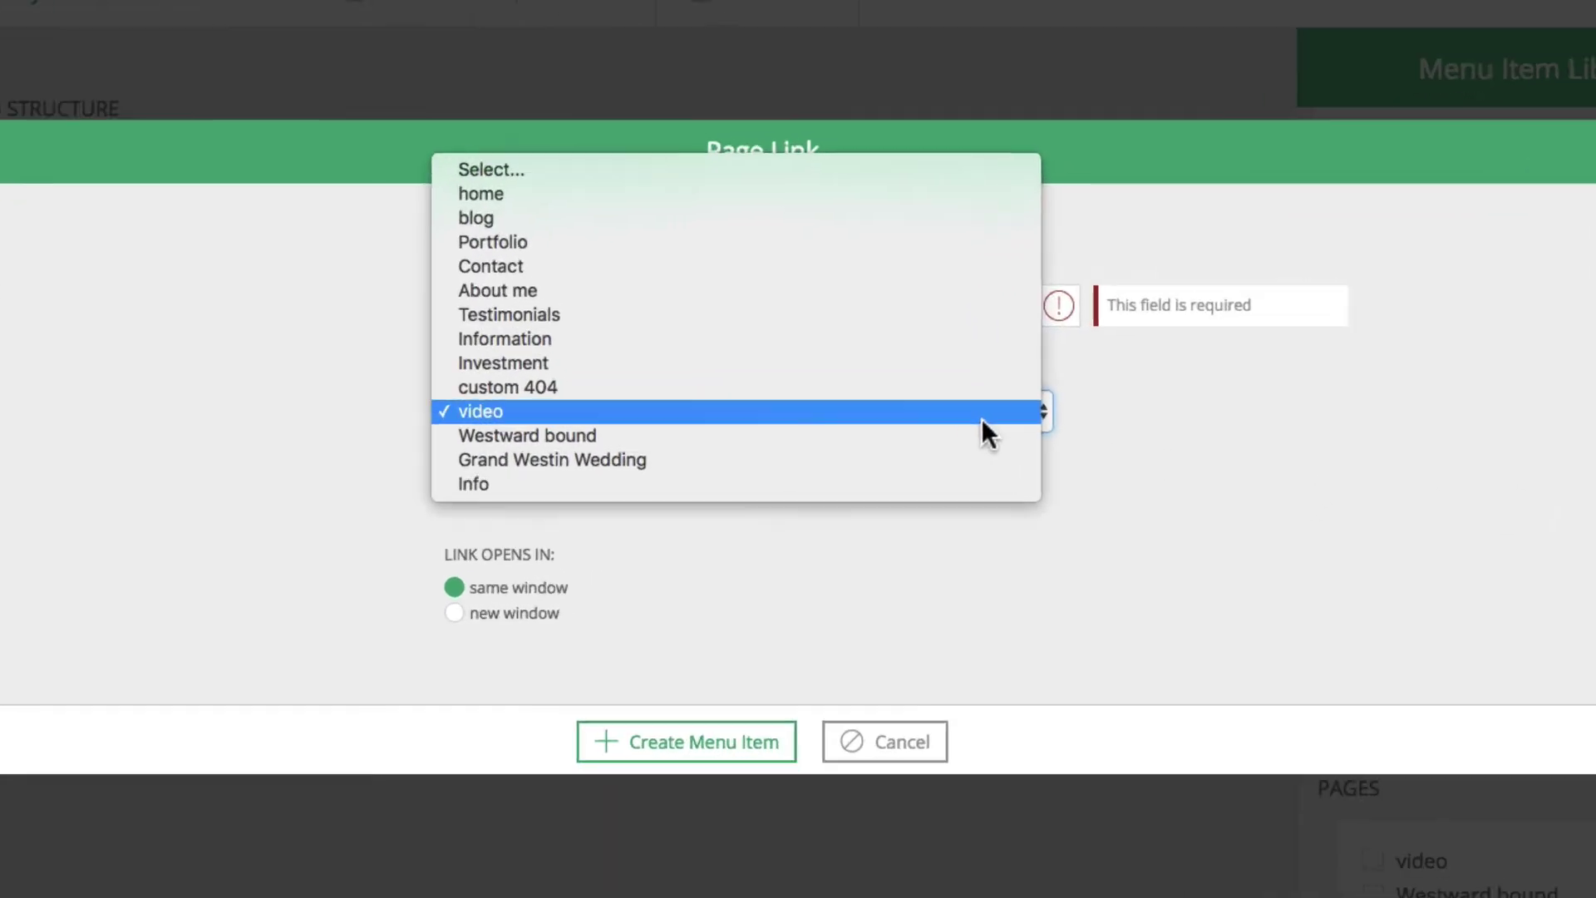
left_click(905, 243)
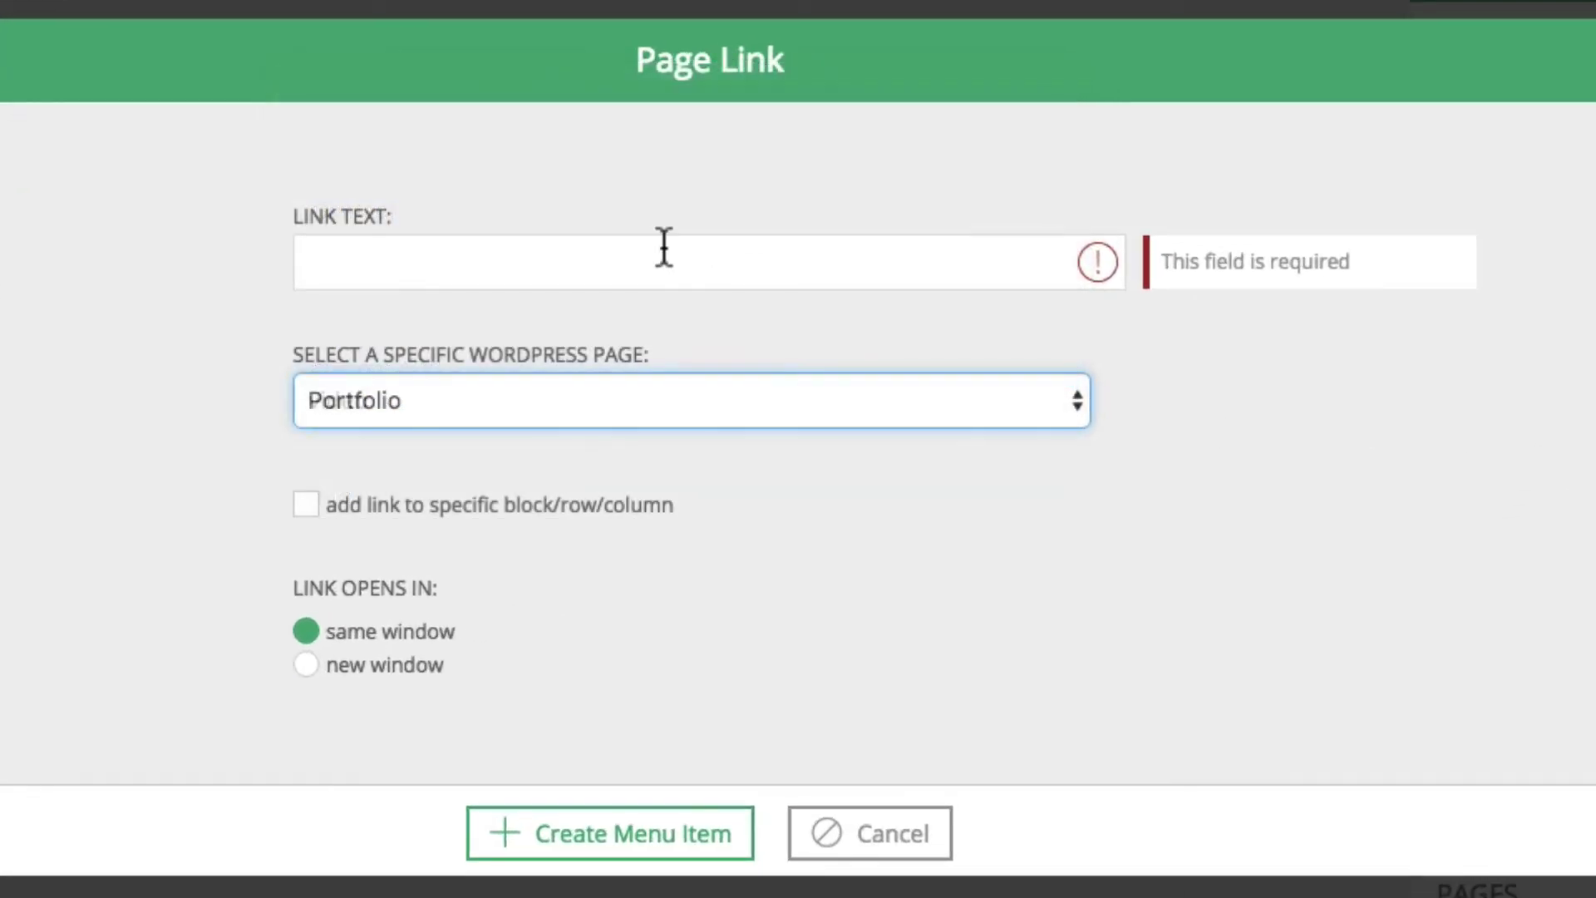
left_click(664, 246)
type("Portfolio")
key("Return")
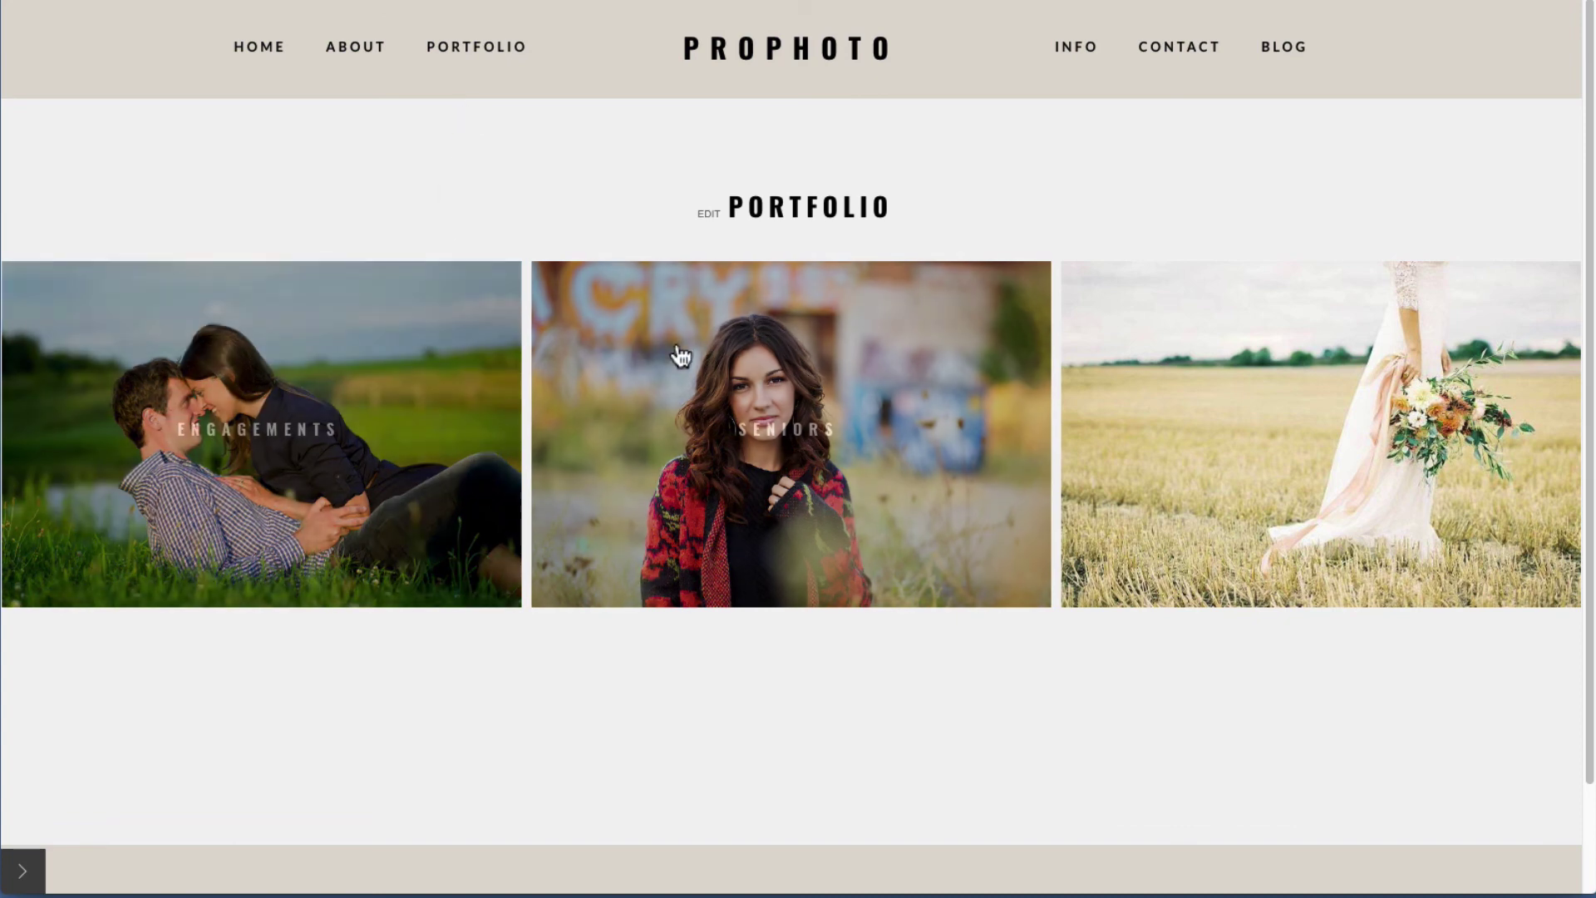
Open the Weddings gallery from its tile on the live Portfolio page
left_click(1211, 389)
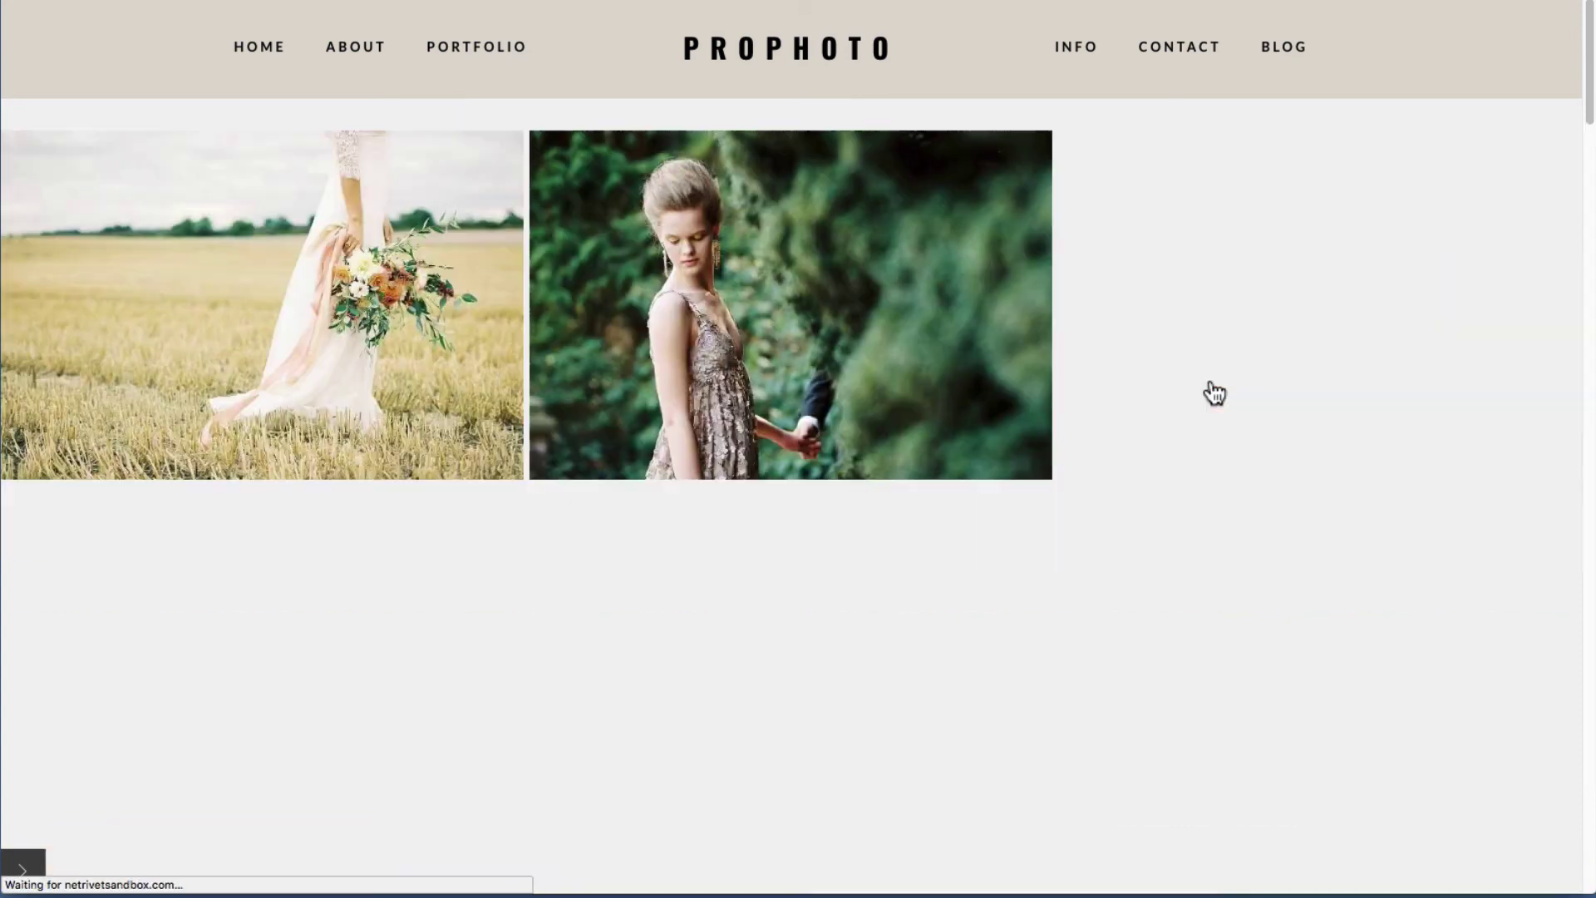